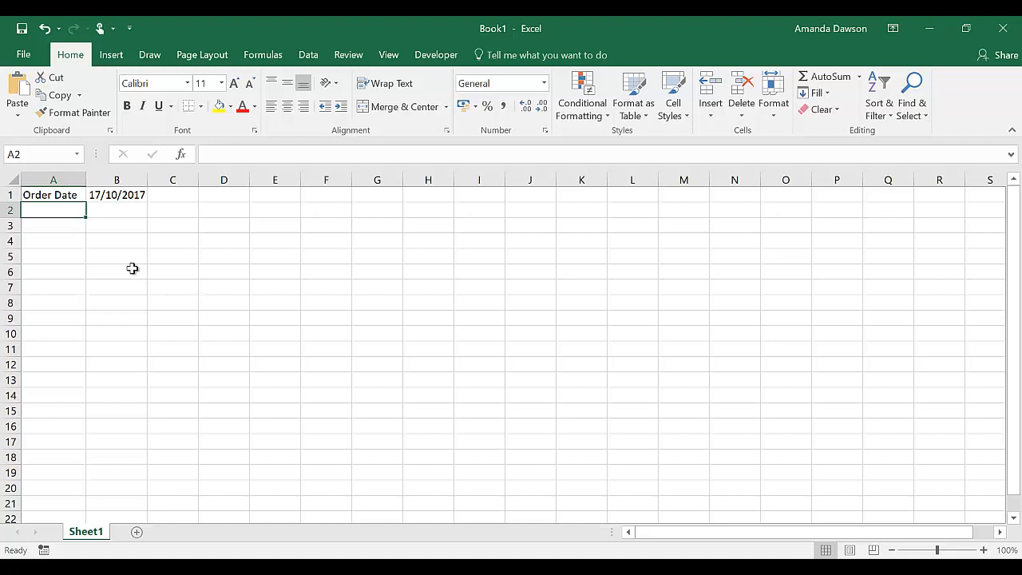
Step: Format the order date in B1 as Number, then switch it back to Short Date
left_click(116, 196)
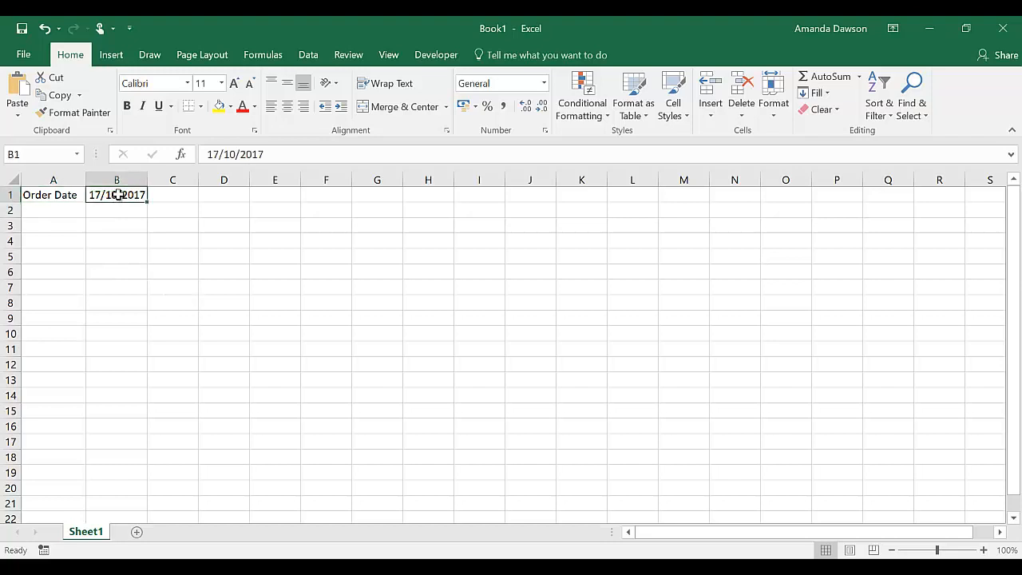
left_click(544, 83)
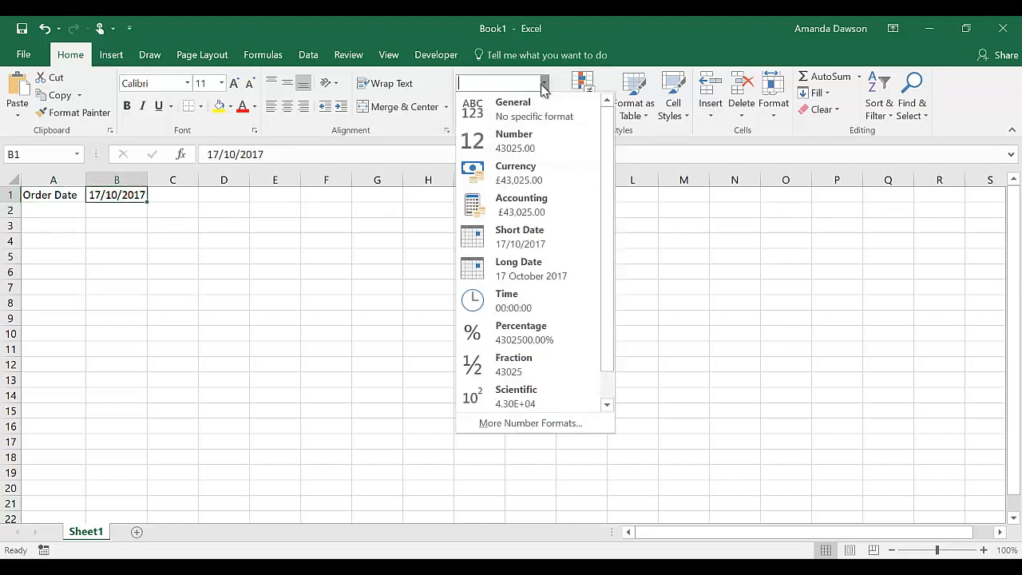
left_click(528, 142)
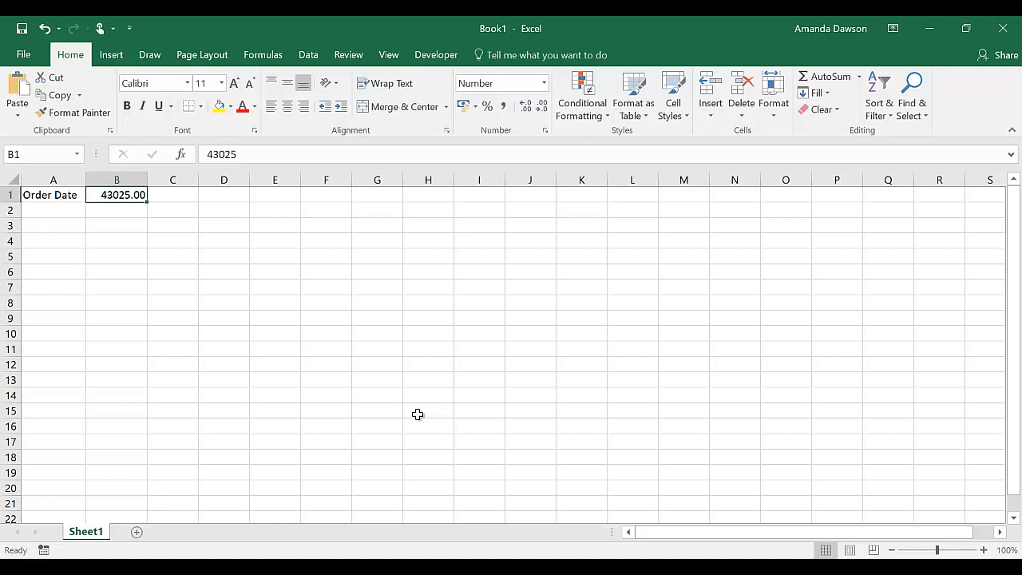
left_click(542, 84)
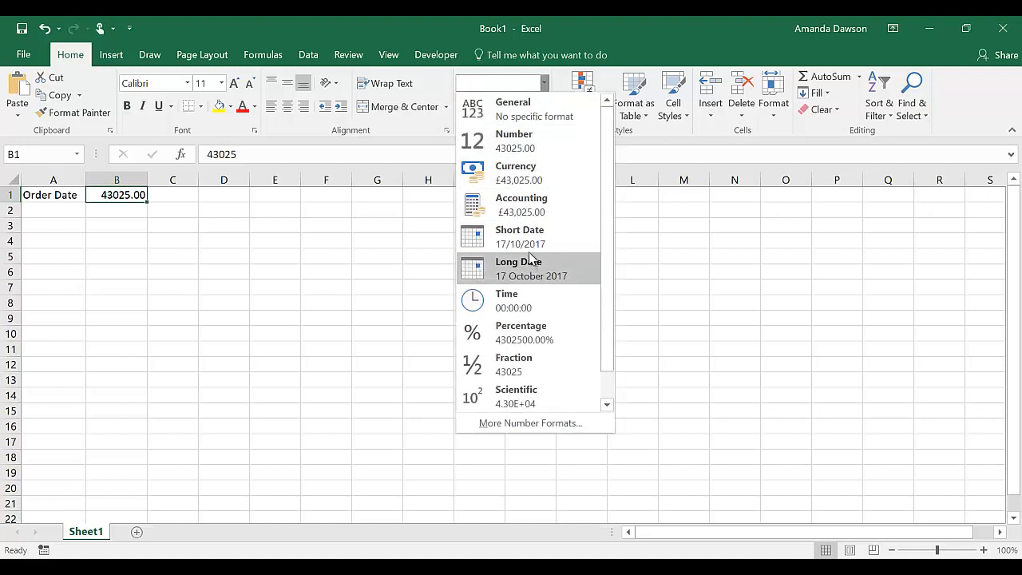
left_click(528, 239)
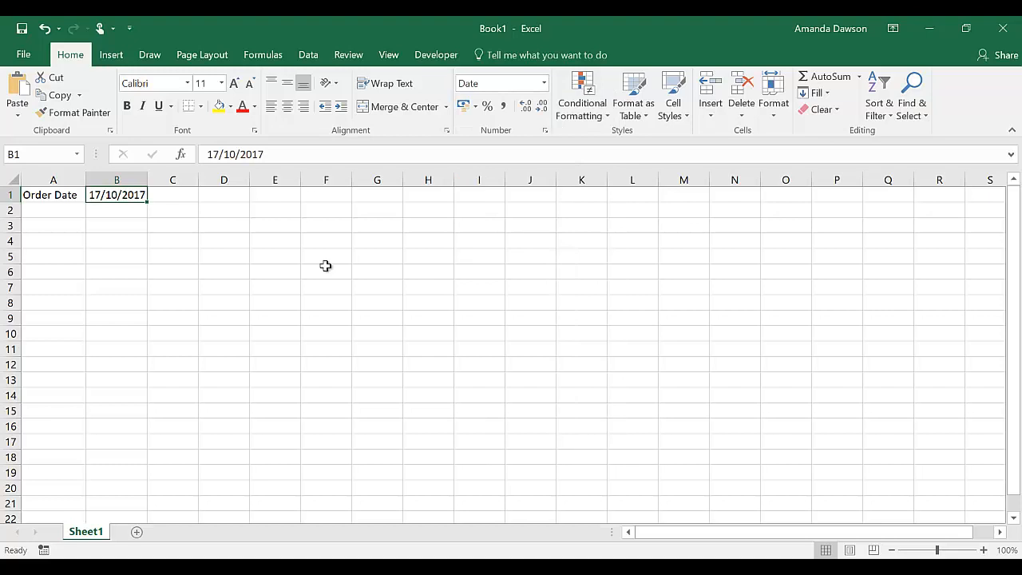
Step: Add the label "Delivery Date" in A2 and enter the date 24/10/2017 in B2
left_click(52, 211)
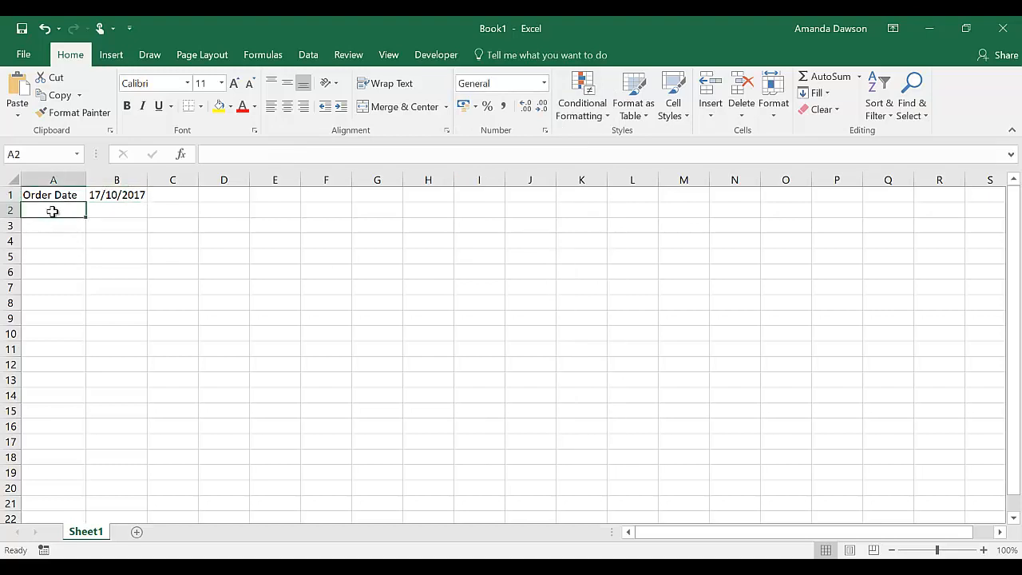
type("Deli")
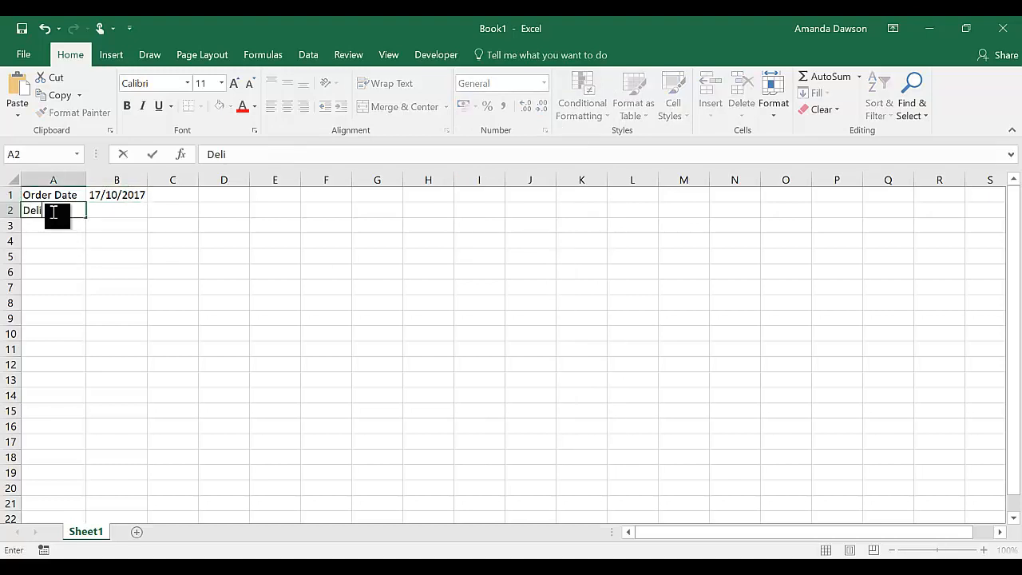
type("very Date")
key("Tab")
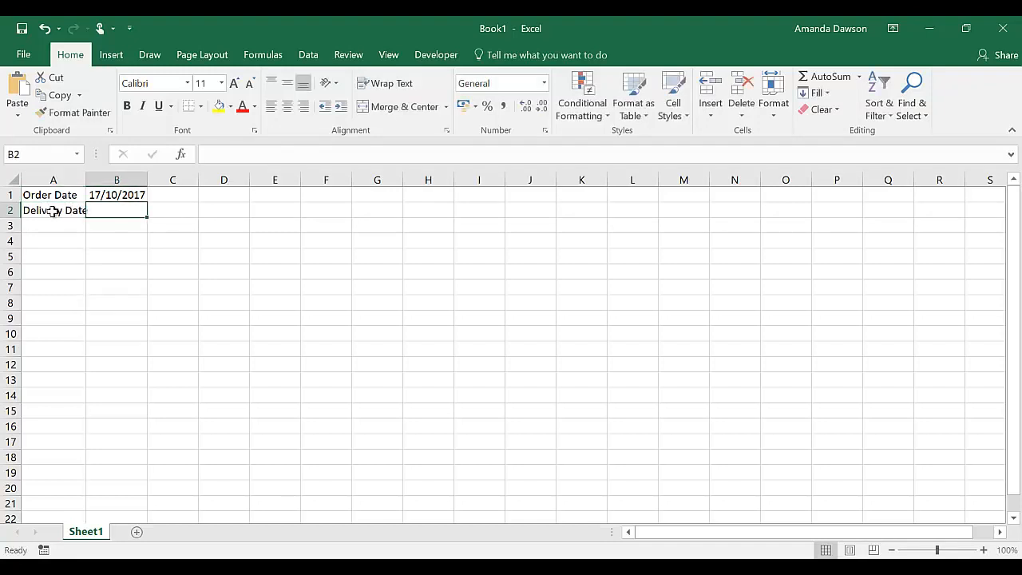
type("24/10")
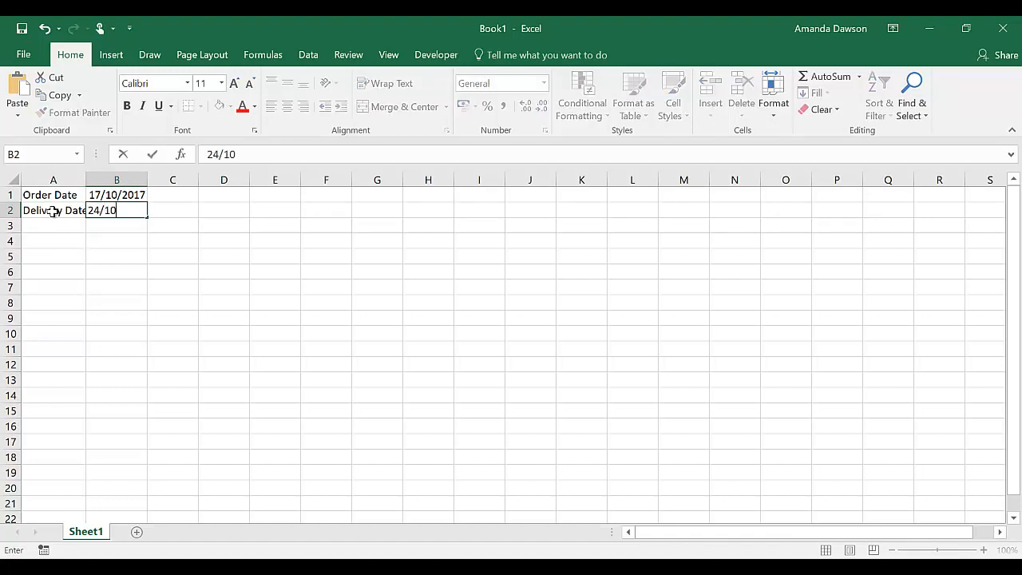
type("/2017")
key("Return")
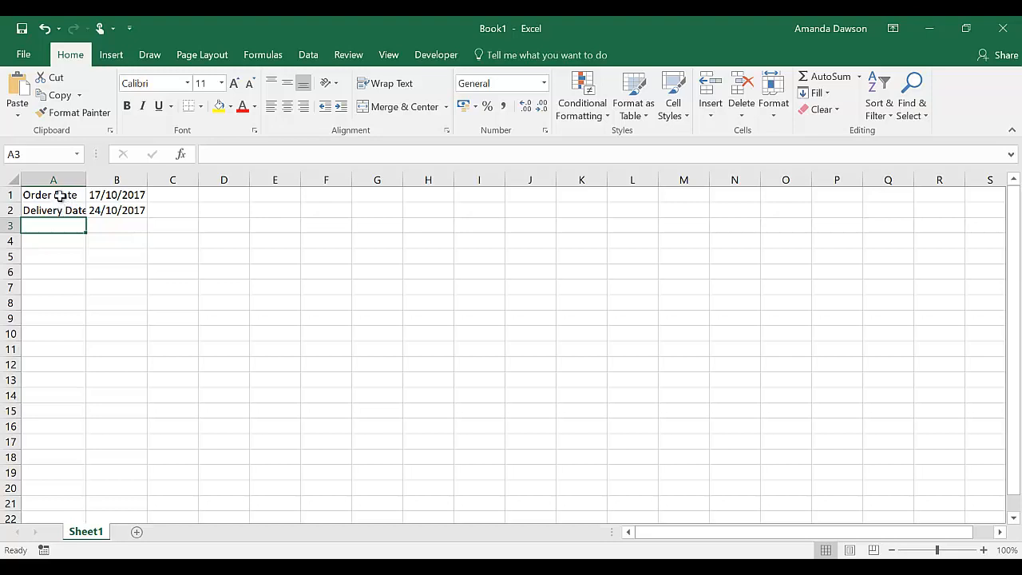
Step: Enter the formula =B2-B1 in B3 to calculate the days between order and delivery
left_click(105, 226)
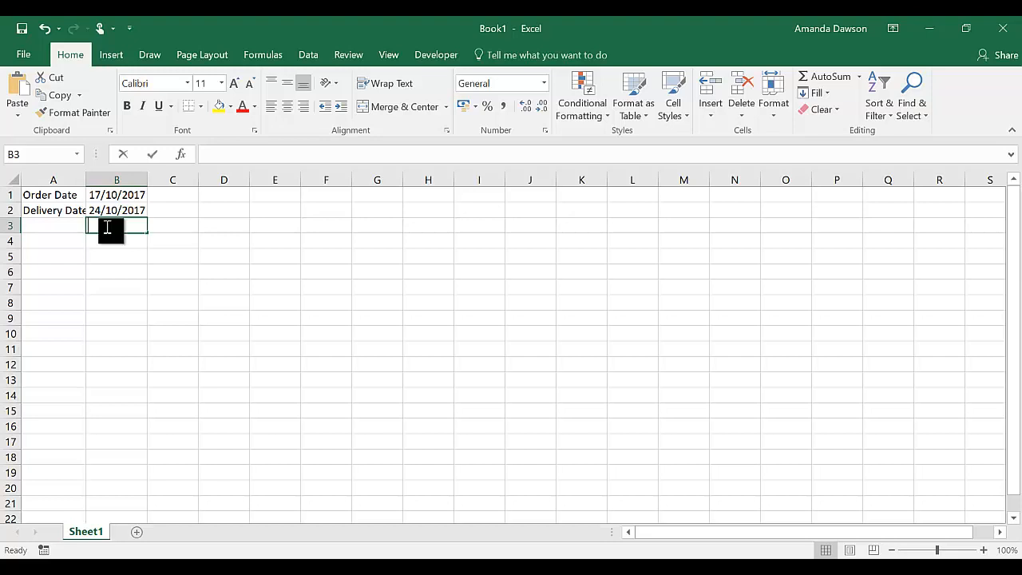
type("=")
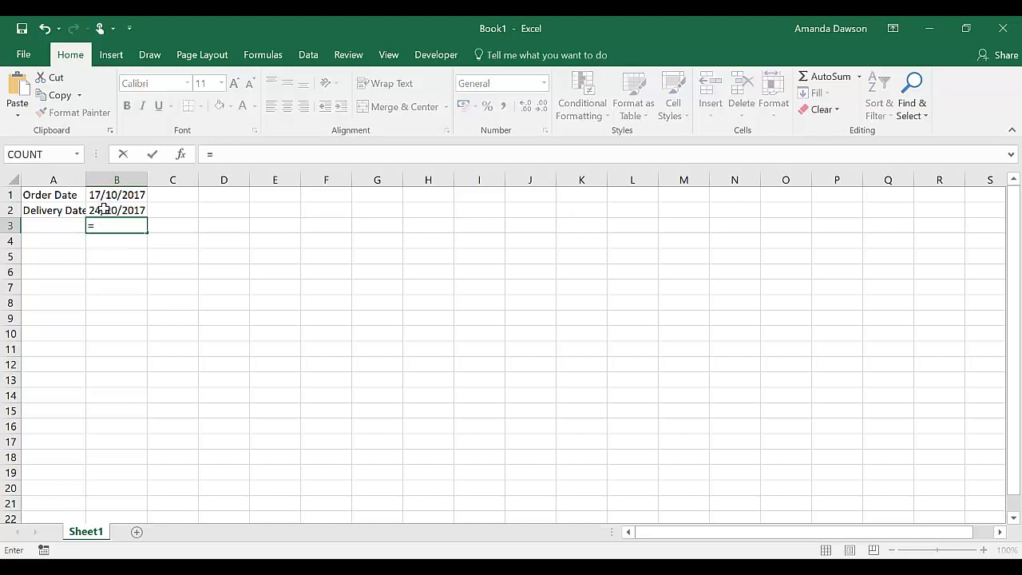
left_click(104, 209)
type("-")
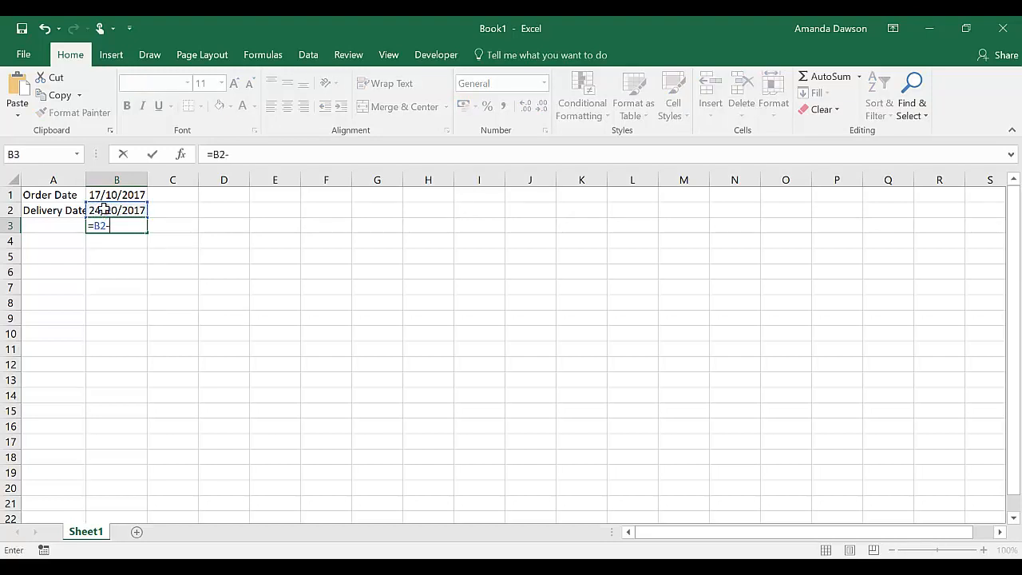
left_click(117, 192)
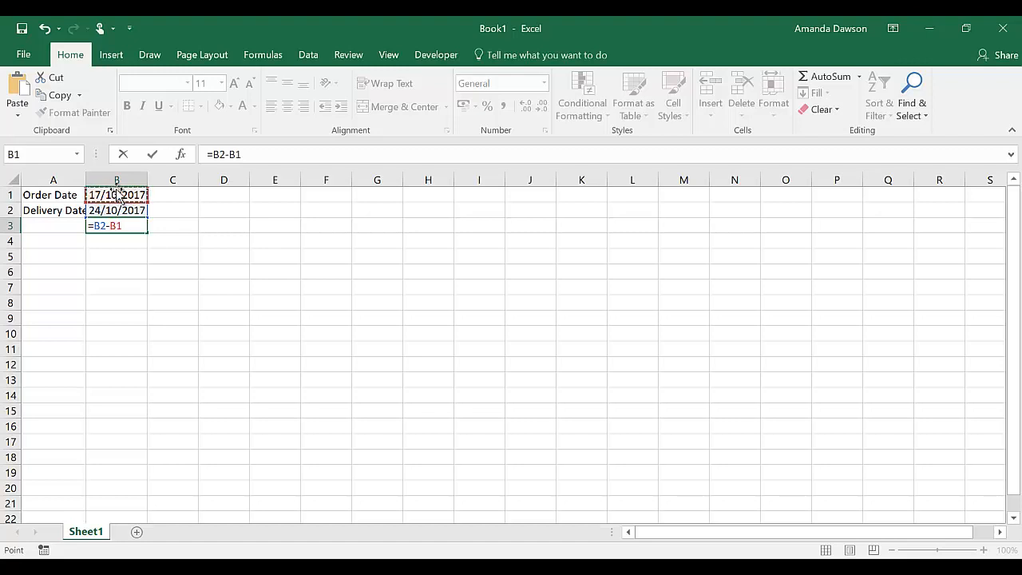
key("Return")
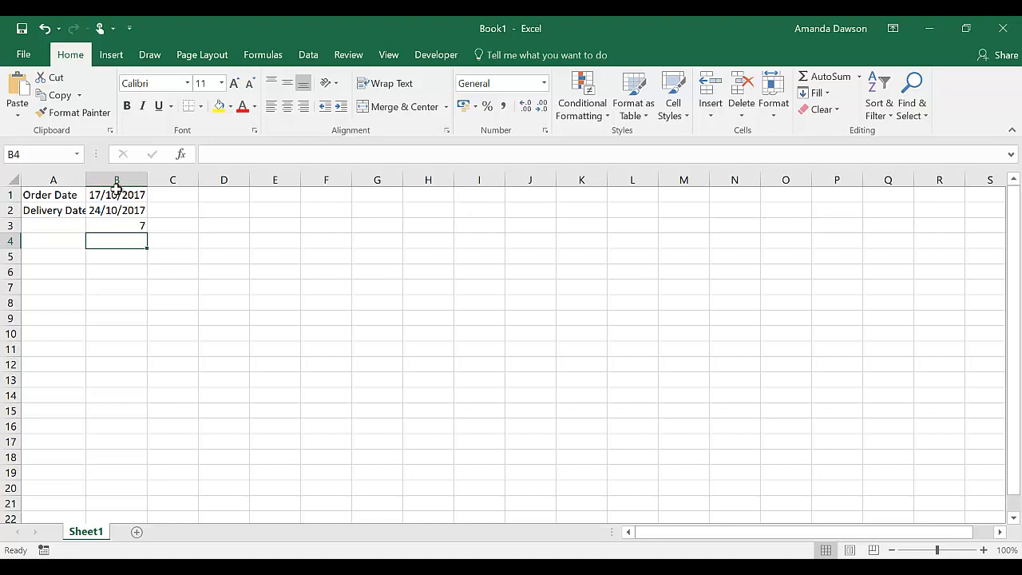
Step: Label the day-difference row "Process Time" in A3
left_click(56, 222)
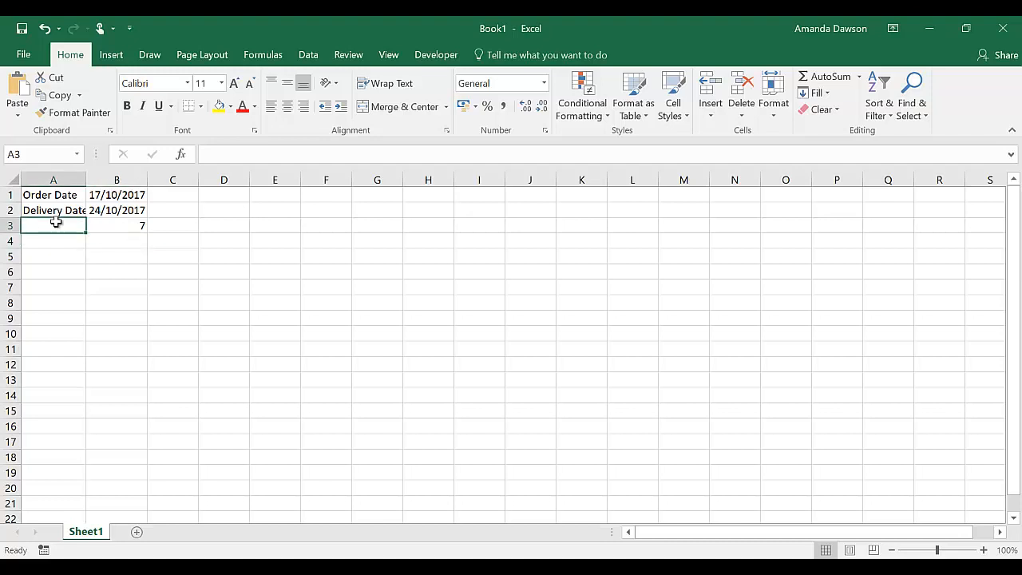
type("Process")
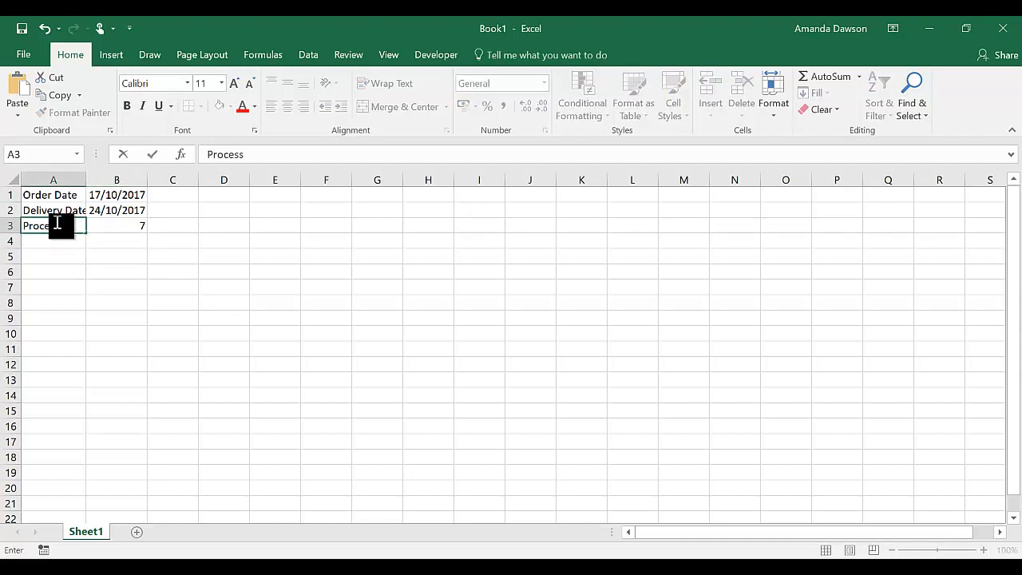
type(" Time")
key("Return")
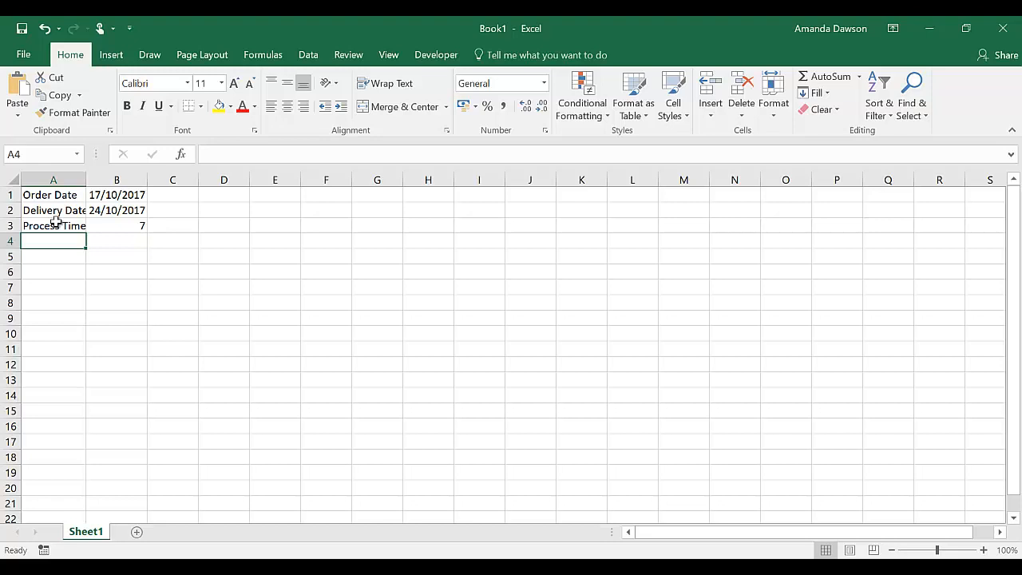
Step: Add the label "Invoice Due" in A4 and calculate the due date in B4 with =B1+30
type("Invoi")
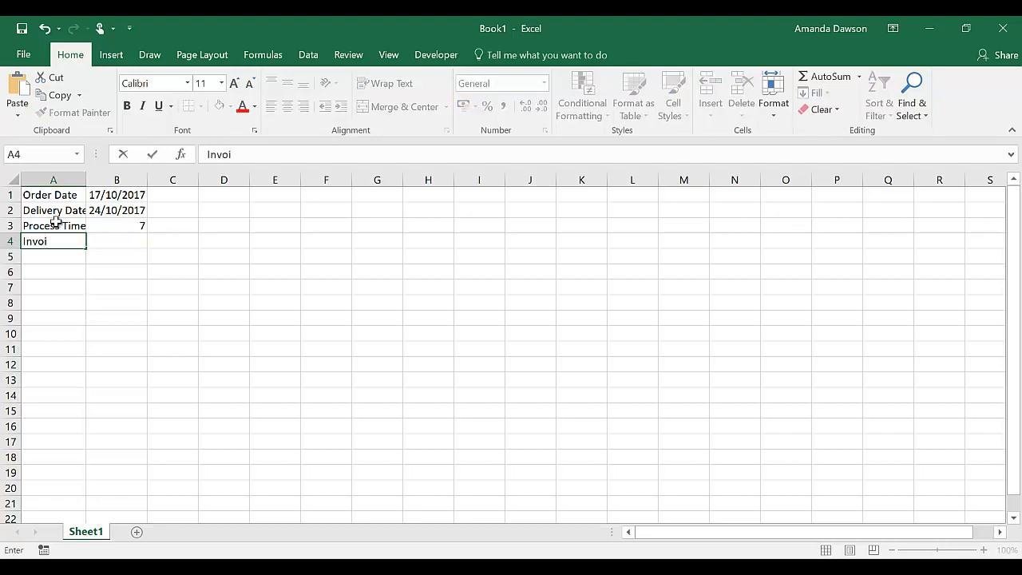
type("ce Due")
key("Tab")
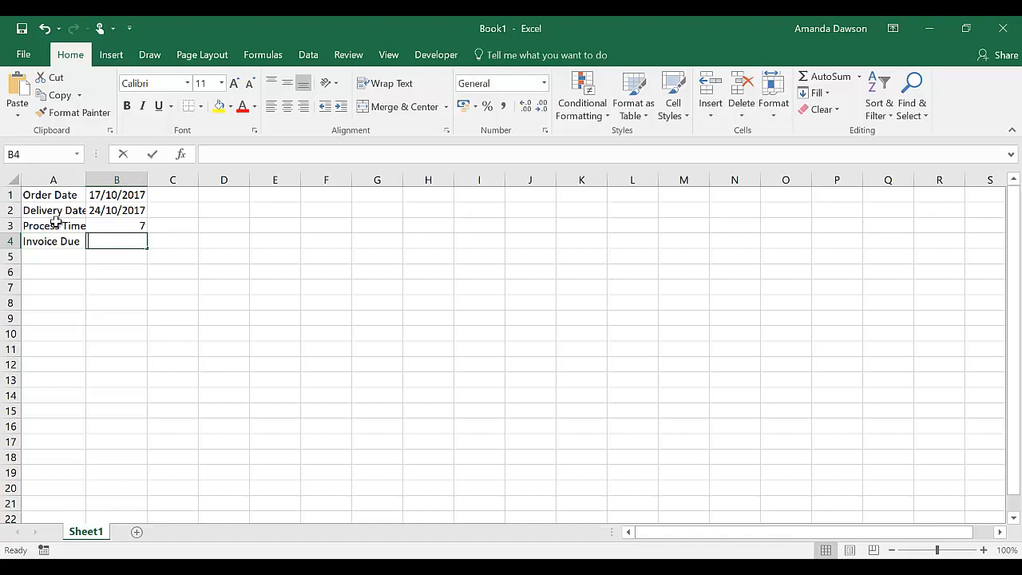
type("=")
left_click(99, 194)
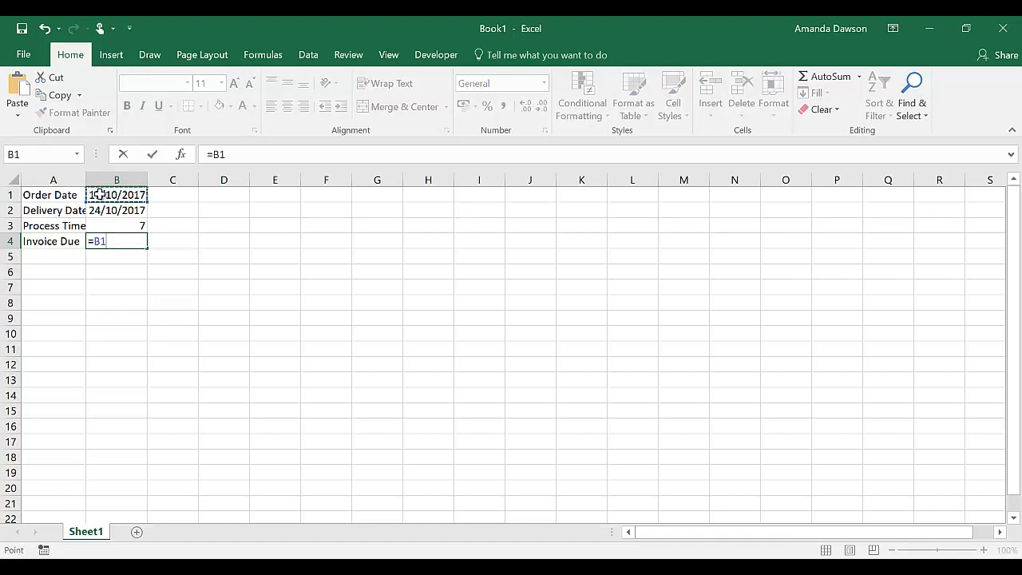
type("+30")
key("Return")
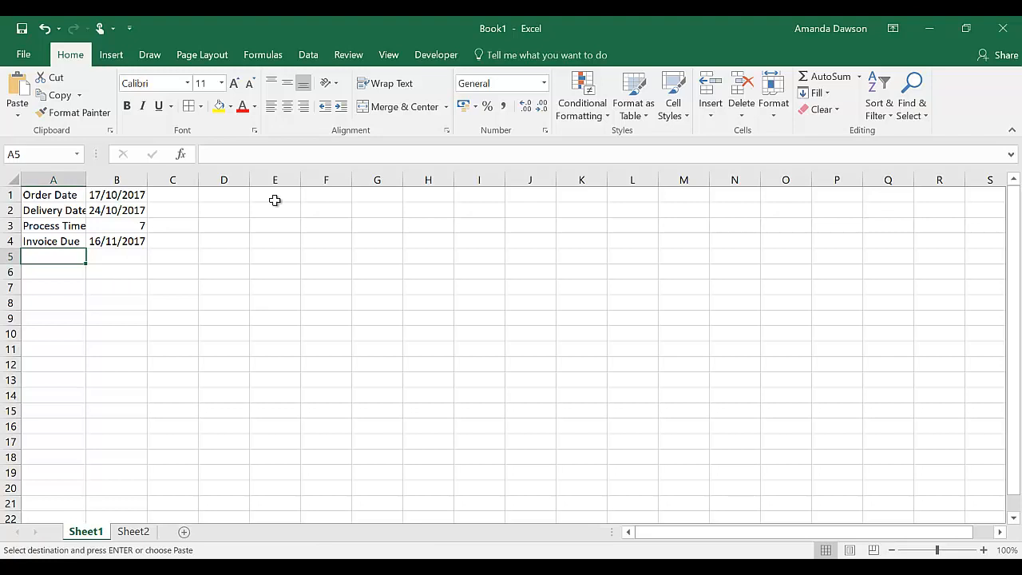
Step: Enter the formula =TODAY() in E1 to return the current date
left_click(275, 200)
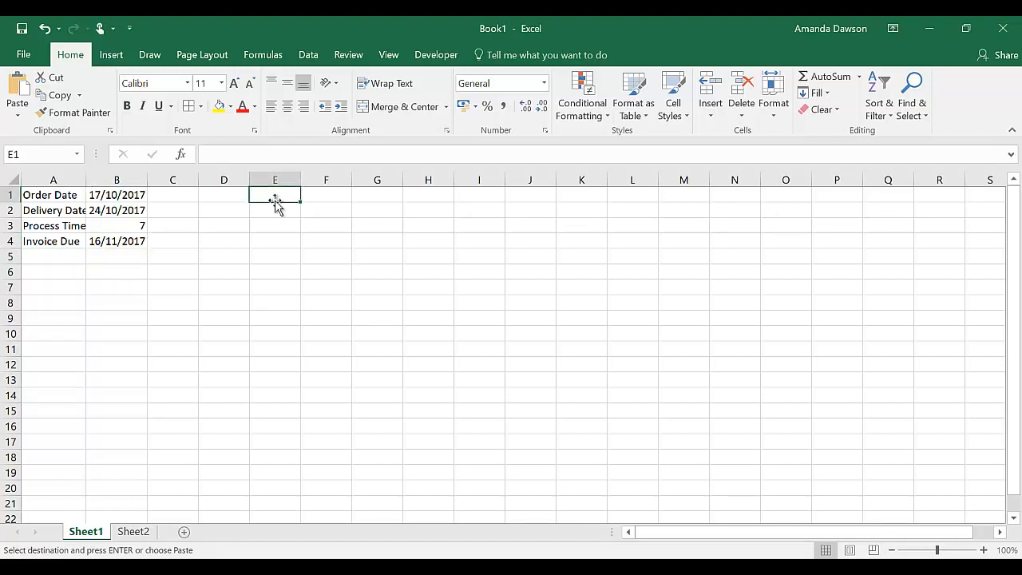
type("=T")
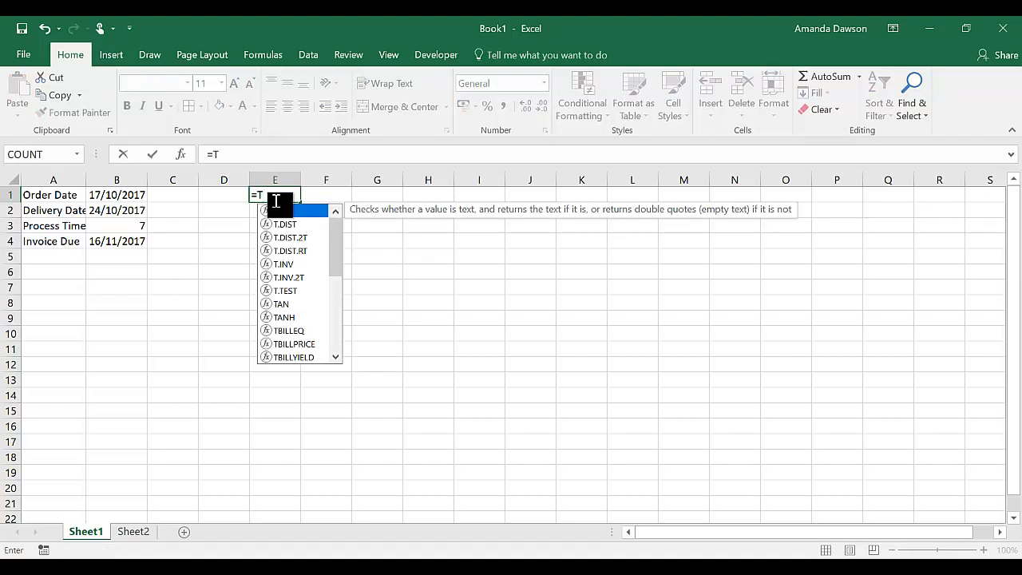
type("oday()")
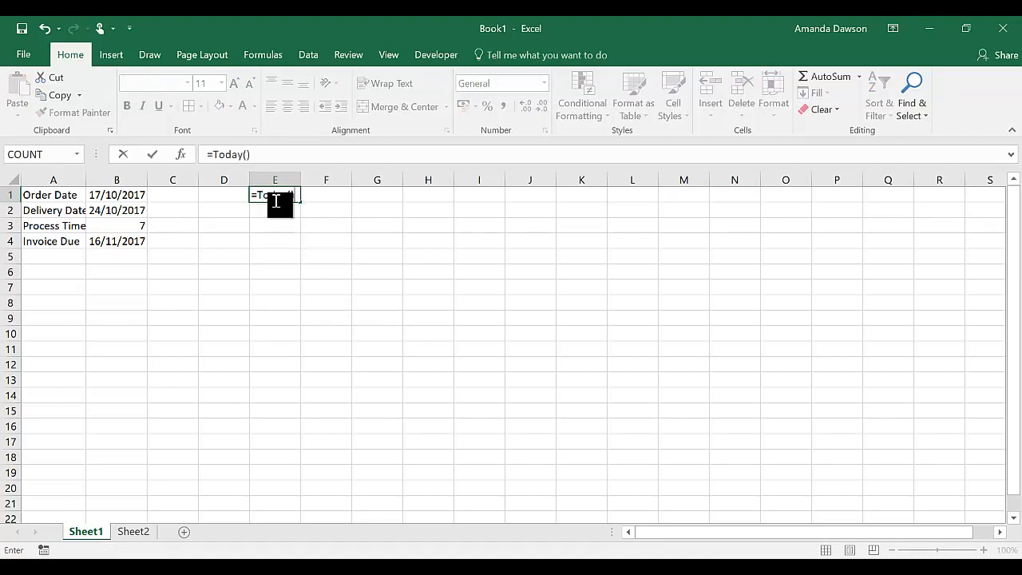
key("Return")
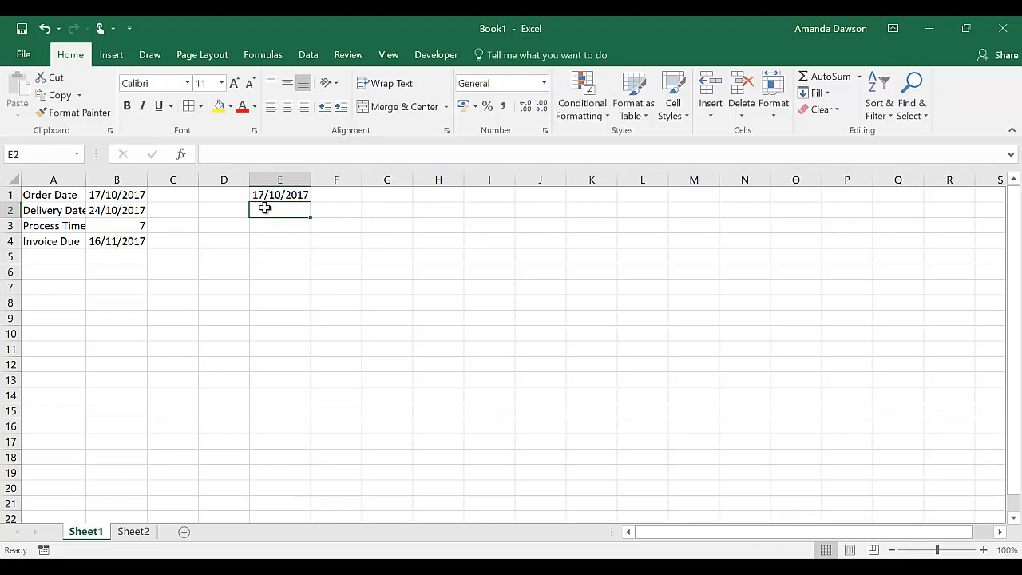
Step: Enter the formula =NOW() in E2 to return the current date and time
type("=No")
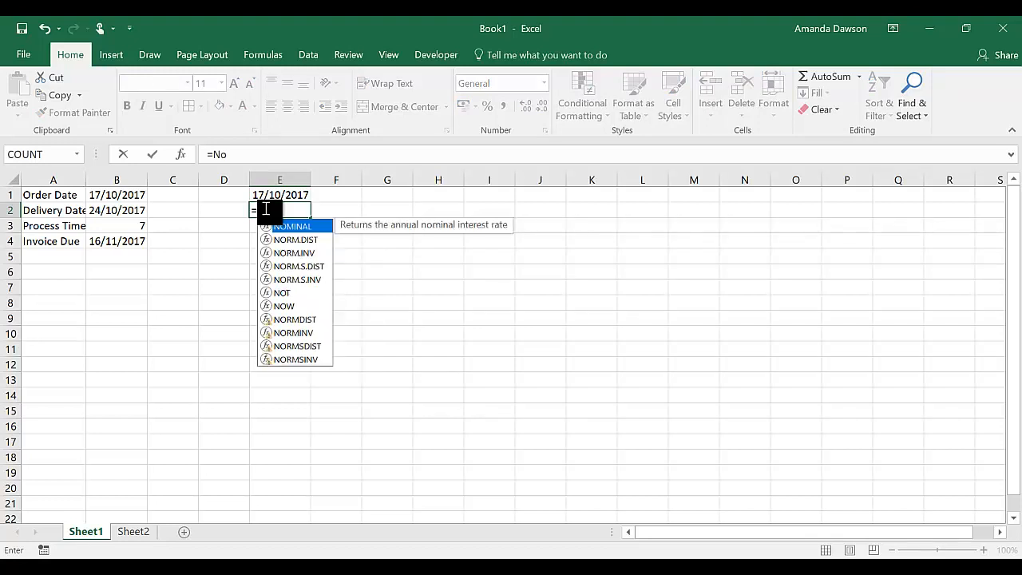
type("w()")
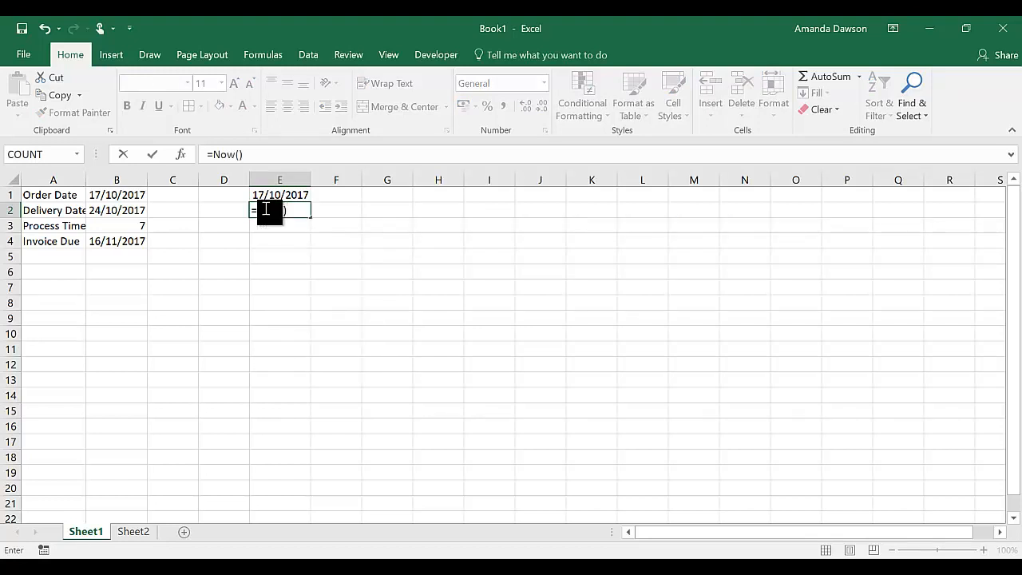
key("Return")
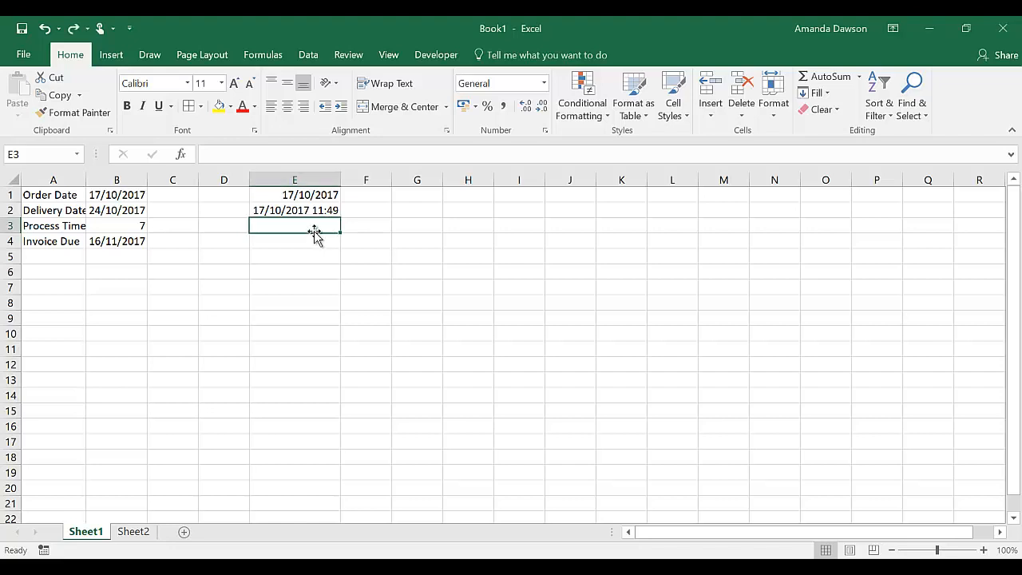
Step: Format the NOW result in E2 as Number
left_click(315, 213)
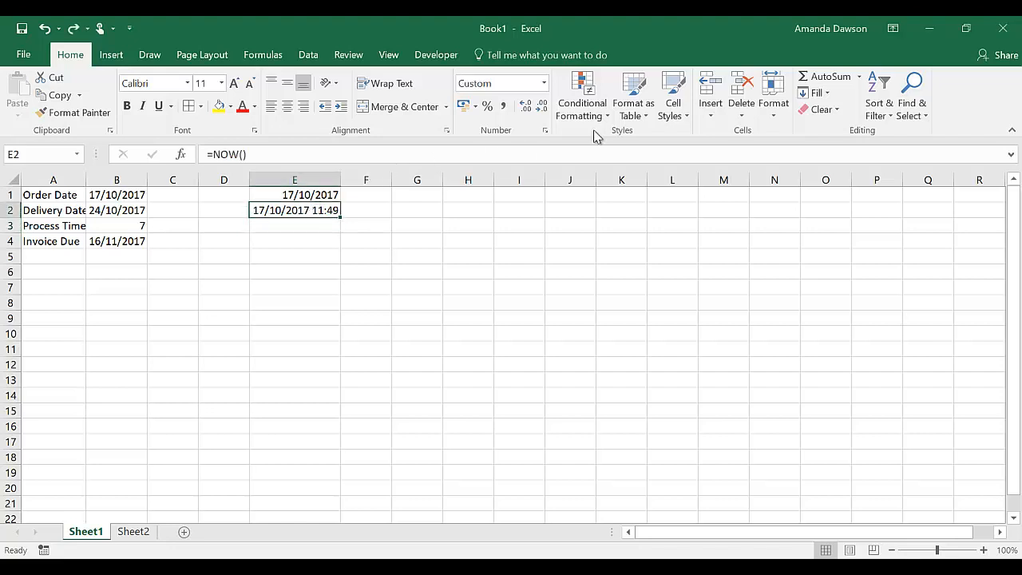
left_click(545, 84)
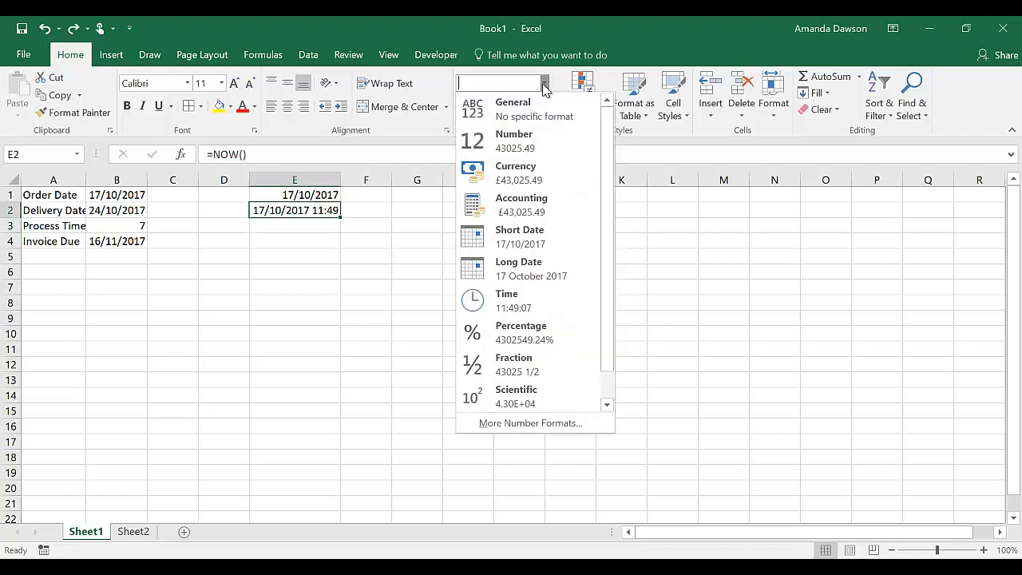
left_click(541, 134)
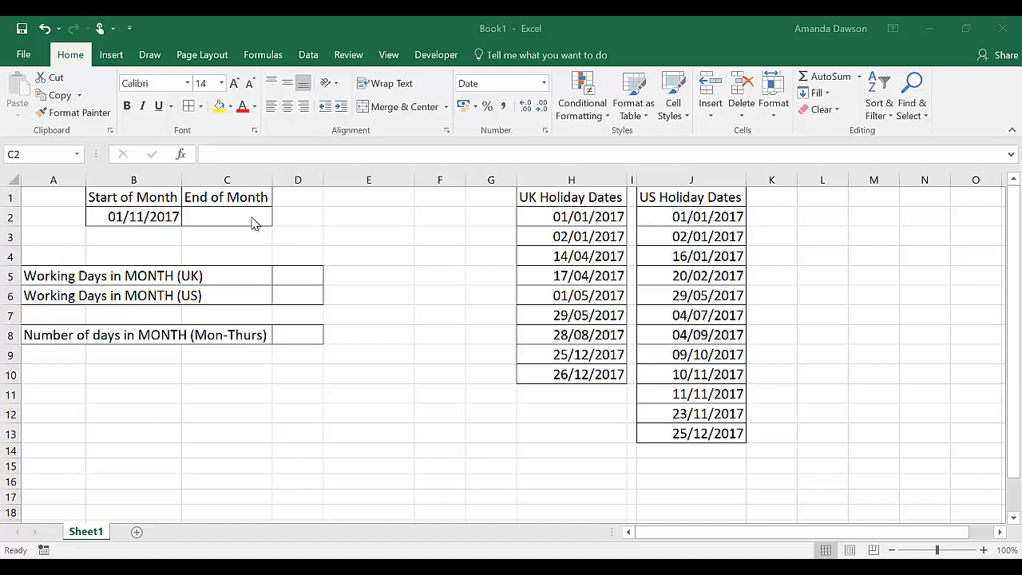
Step: Calculate the end of the month in C2 with the formula =EOMONTH(B2,0)
left_click(251, 217)
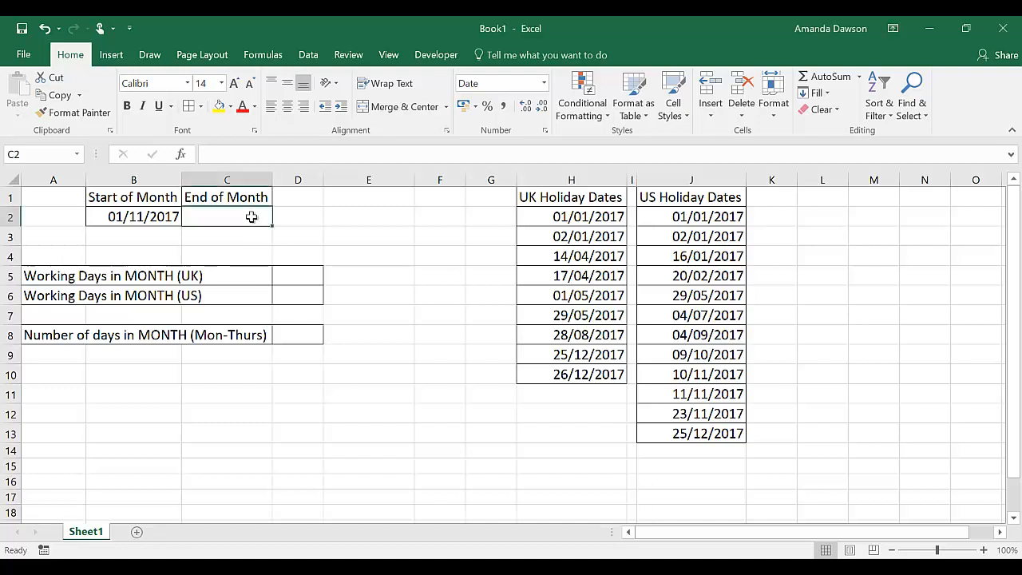
type("=eom")
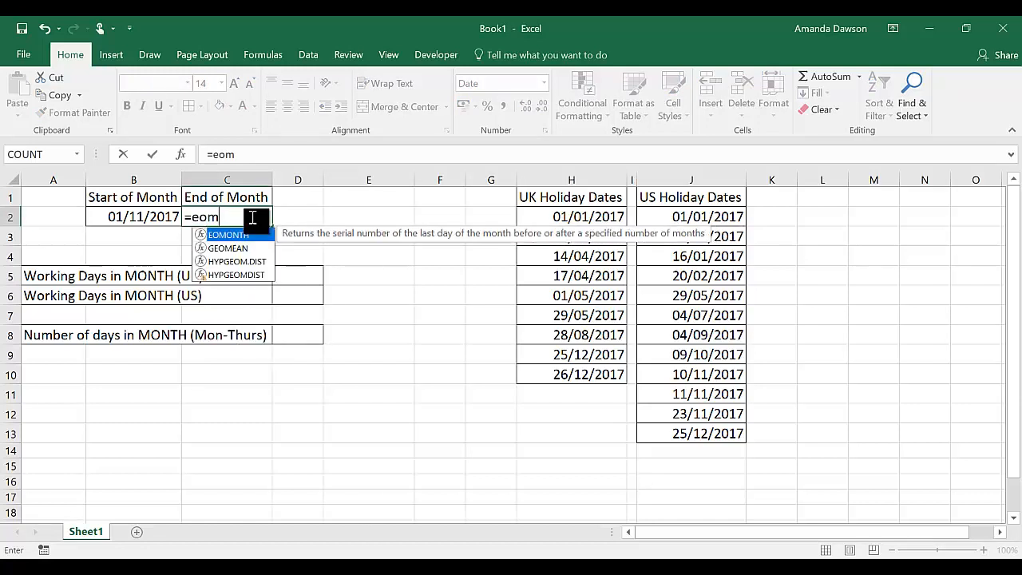
type("onth")
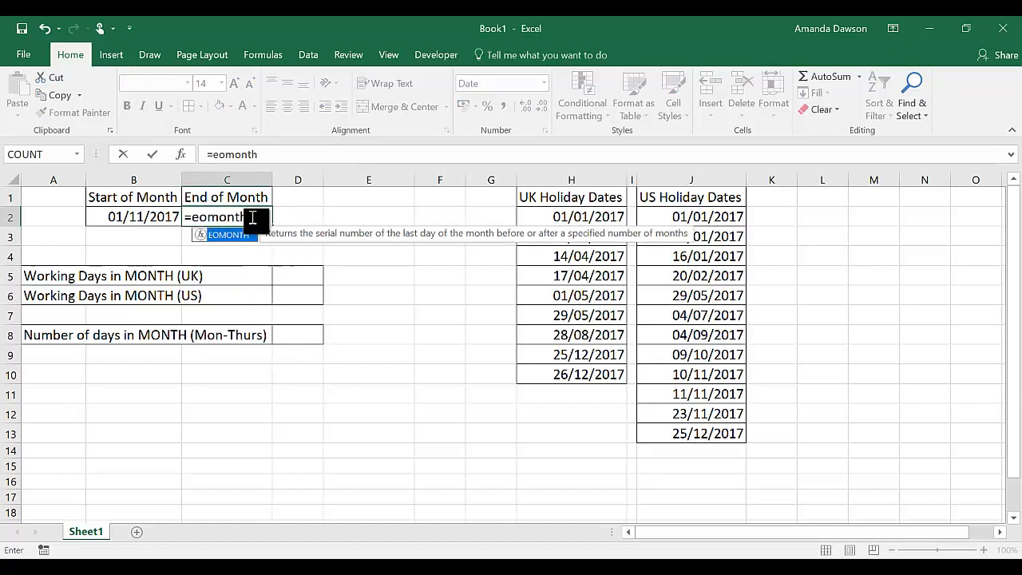
type("(")
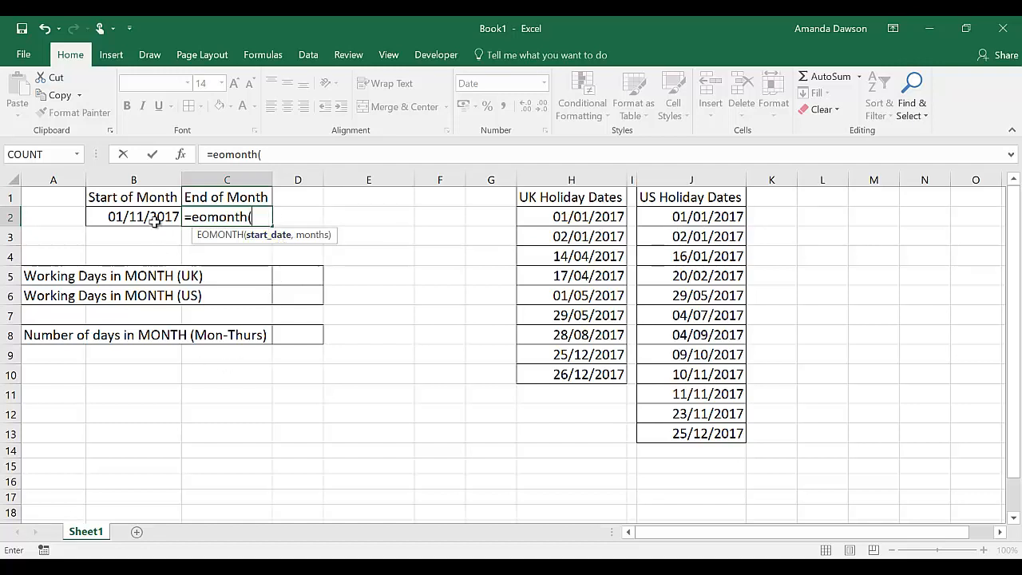
left_click(125, 218)
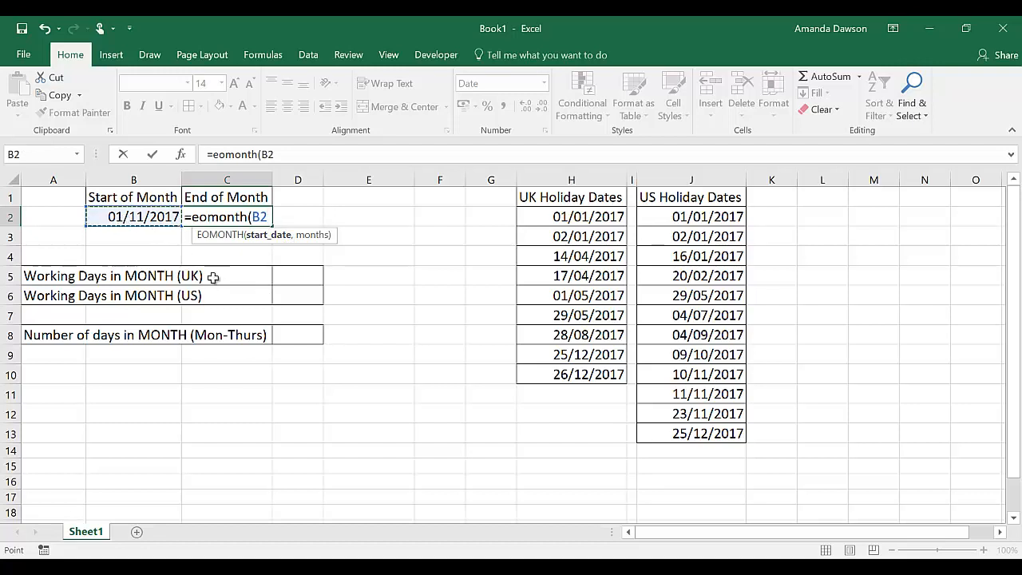
type(",")
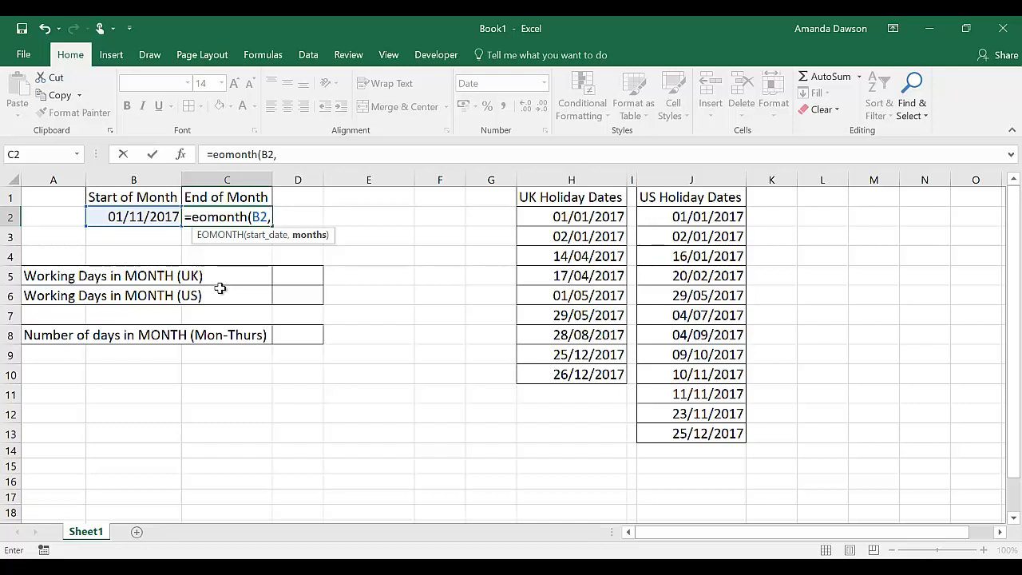
type("0)")
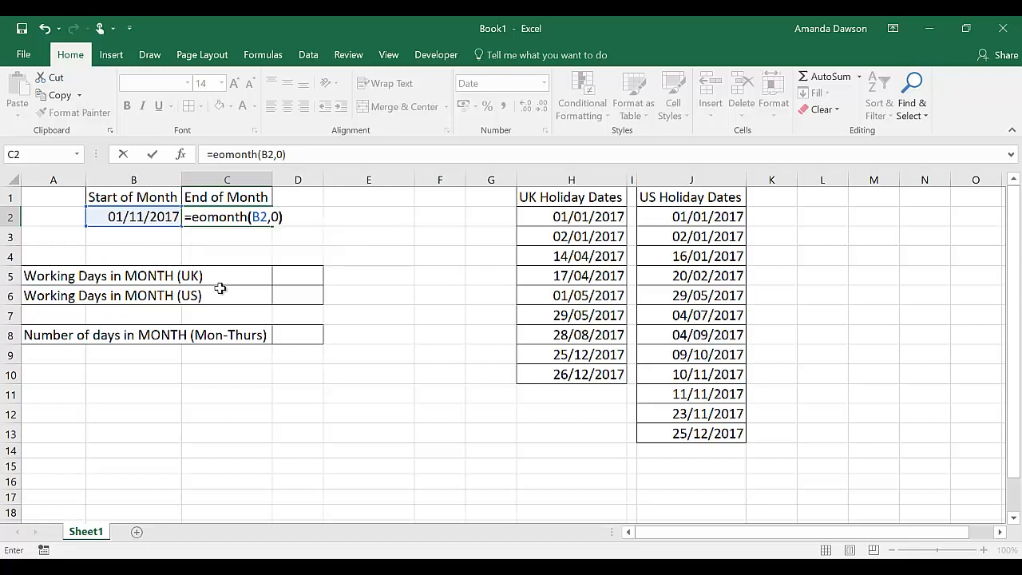
key("Return")
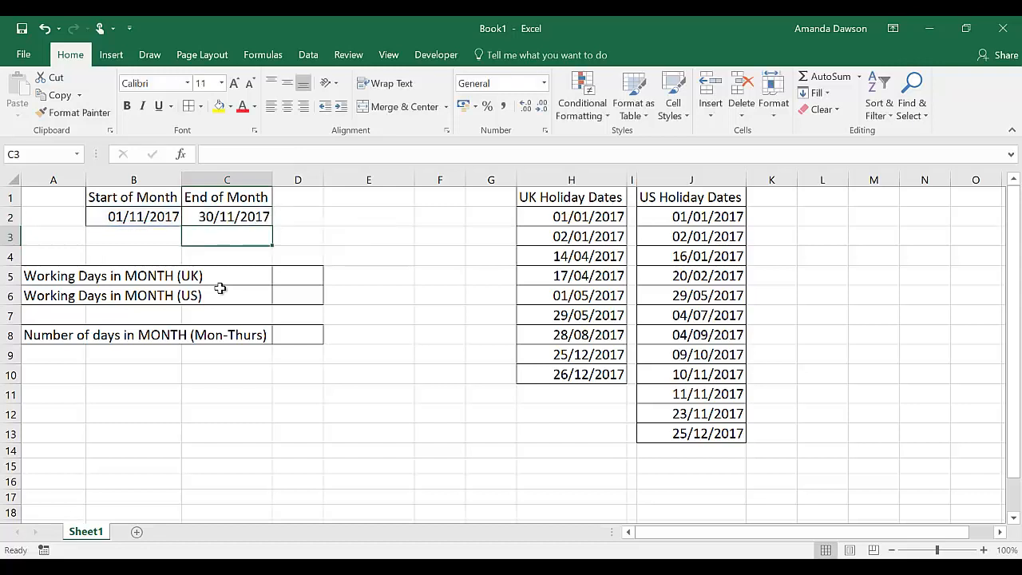
Step: Test the end-of-month formula by entering 1/2/2020 as the start date in B2, check C2, and undo the date change
left_click(130, 215)
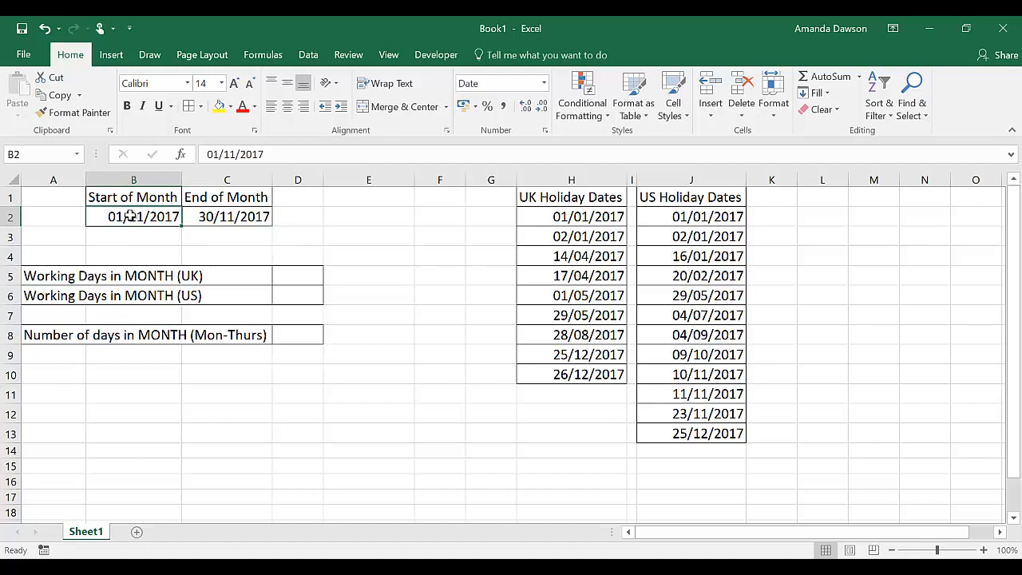
type("1/2/")
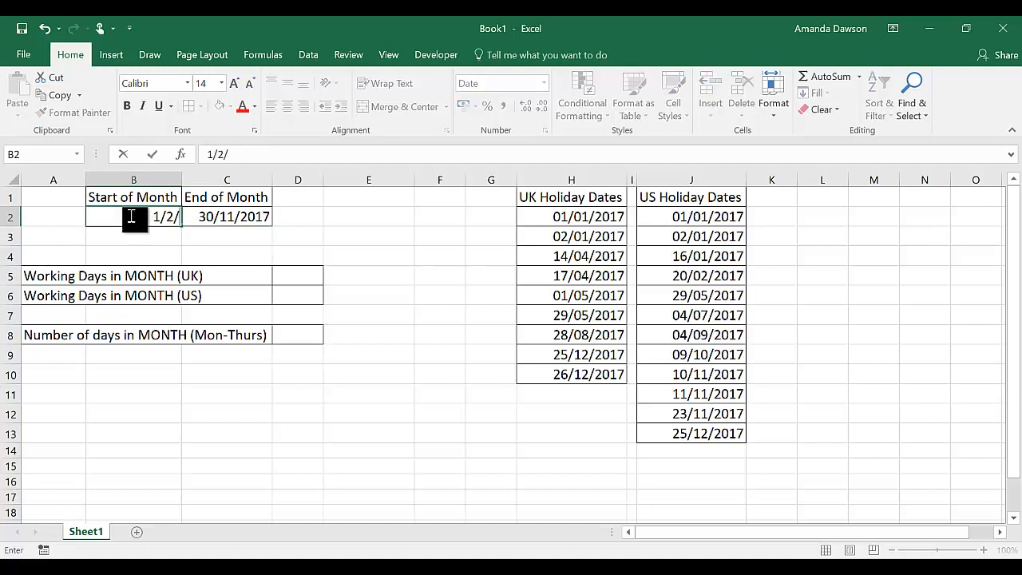
type("2020")
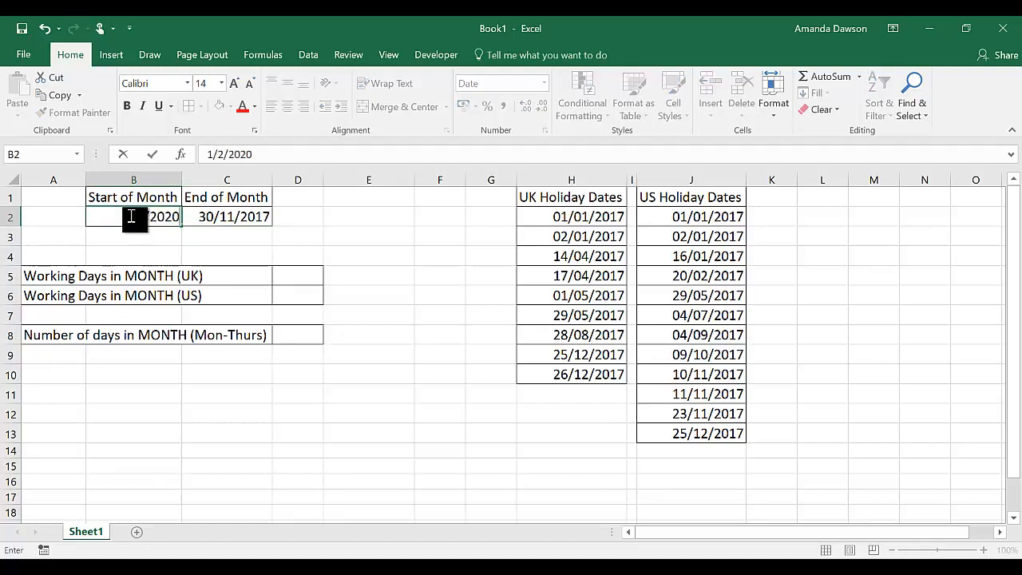
key("Return")
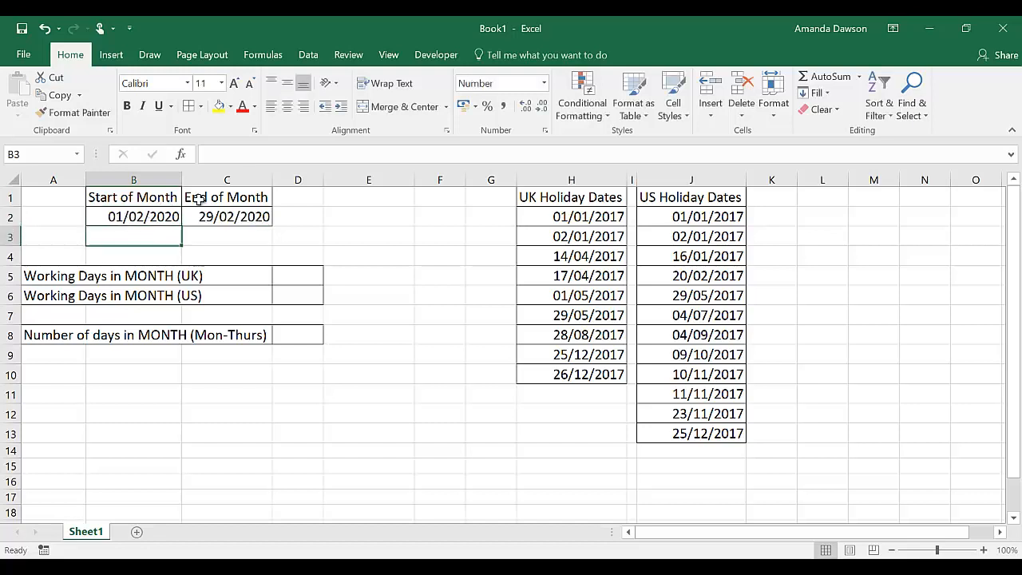
left_click(266, 216)
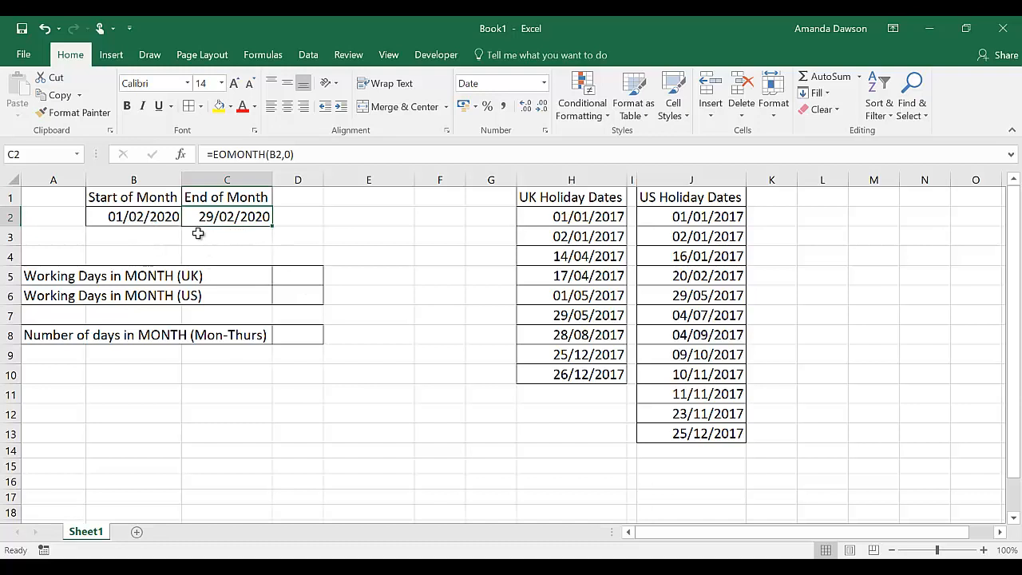
key("ctrl+z")
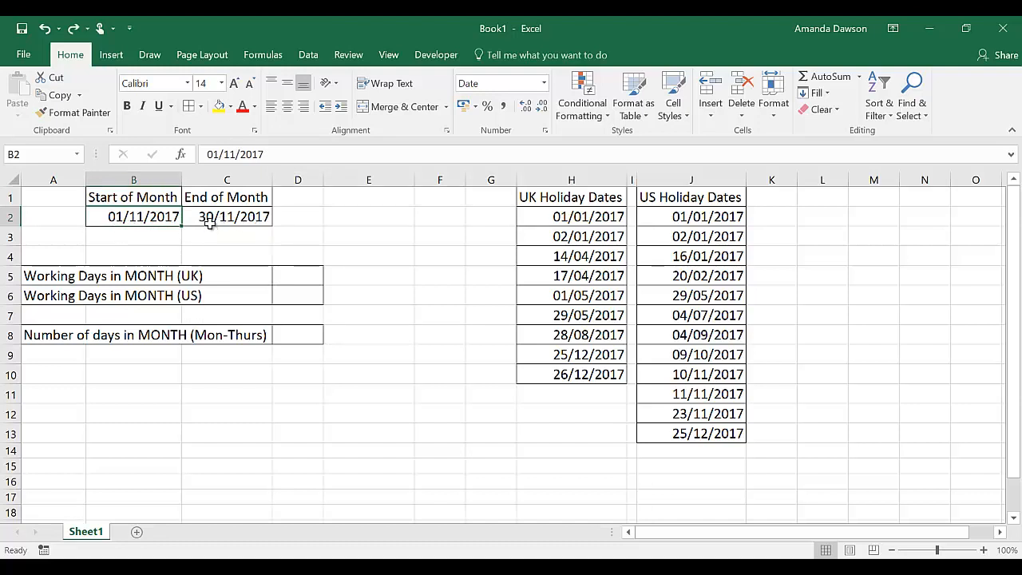
Step: Calculate the UK working days in D5 with =NETWORKDAYS(B2,C2,H2:H10), using the UK holiday dates
left_click(302, 274)
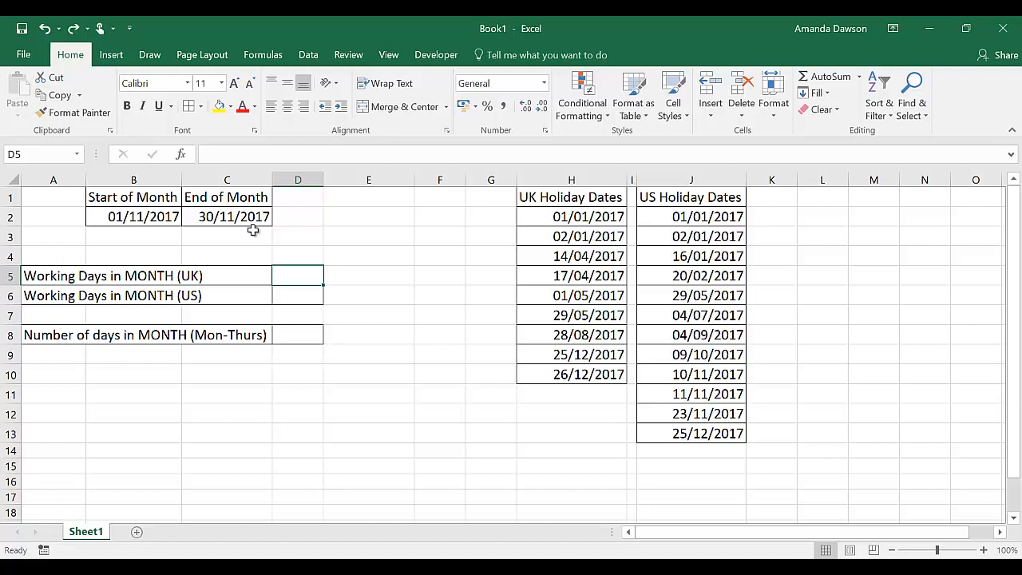
type("=net")
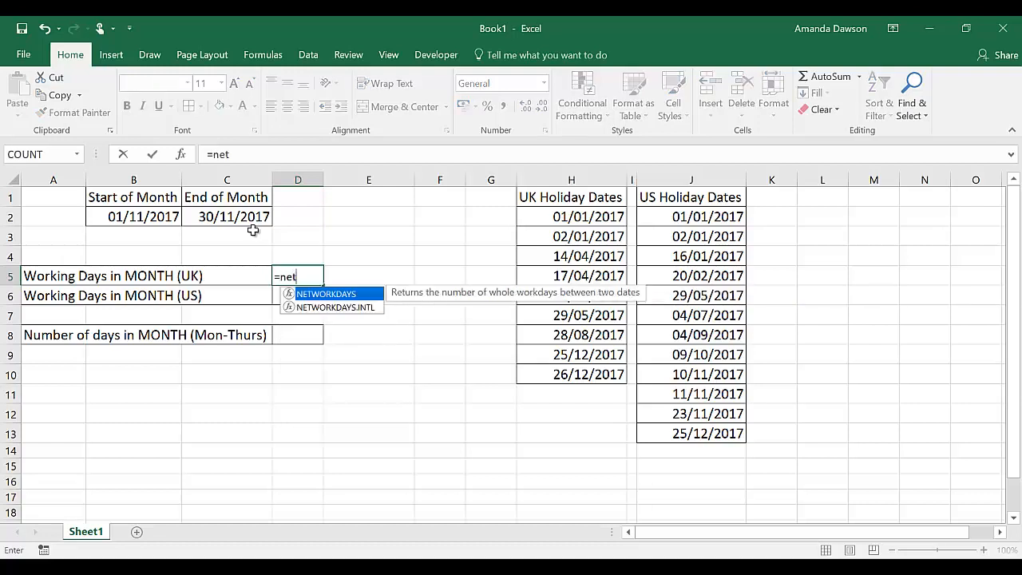
key("Tab")
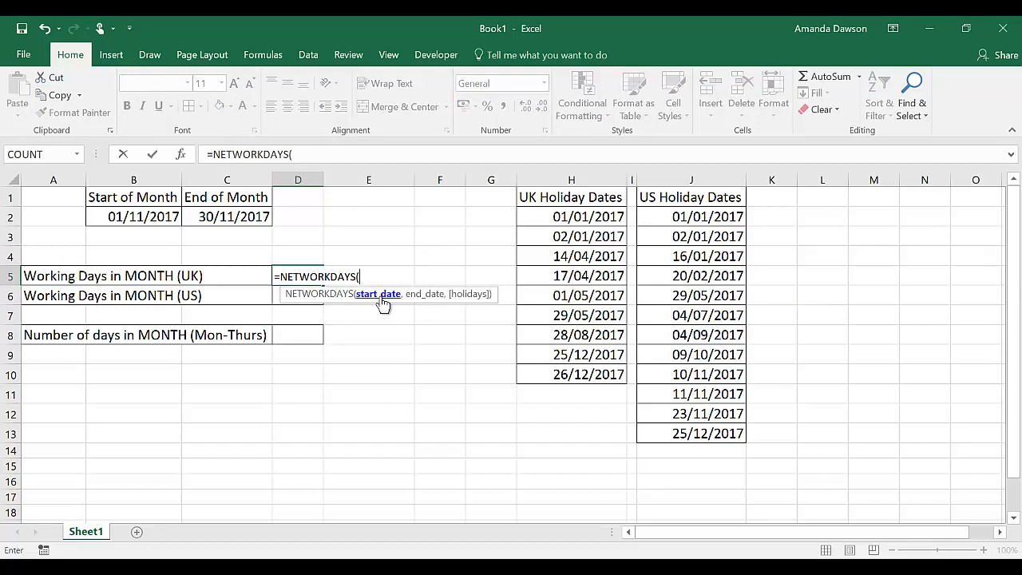
left_click(128, 217)
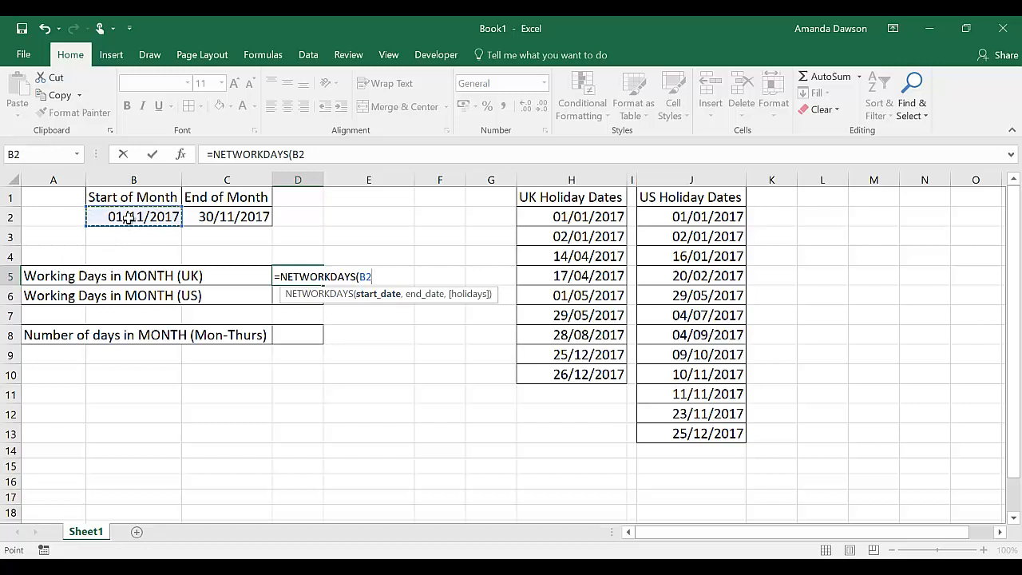
type(",")
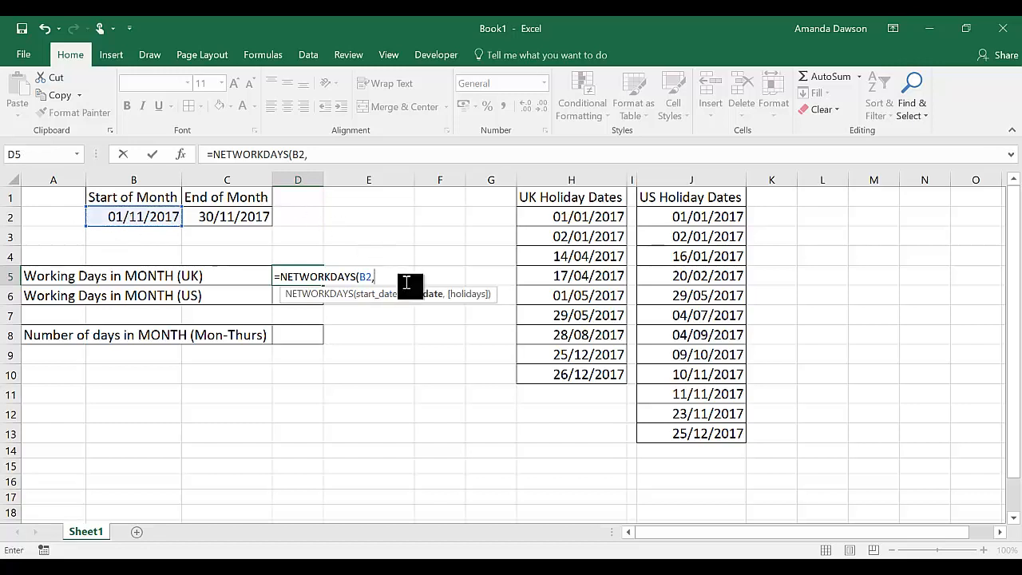
left_click(229, 216)
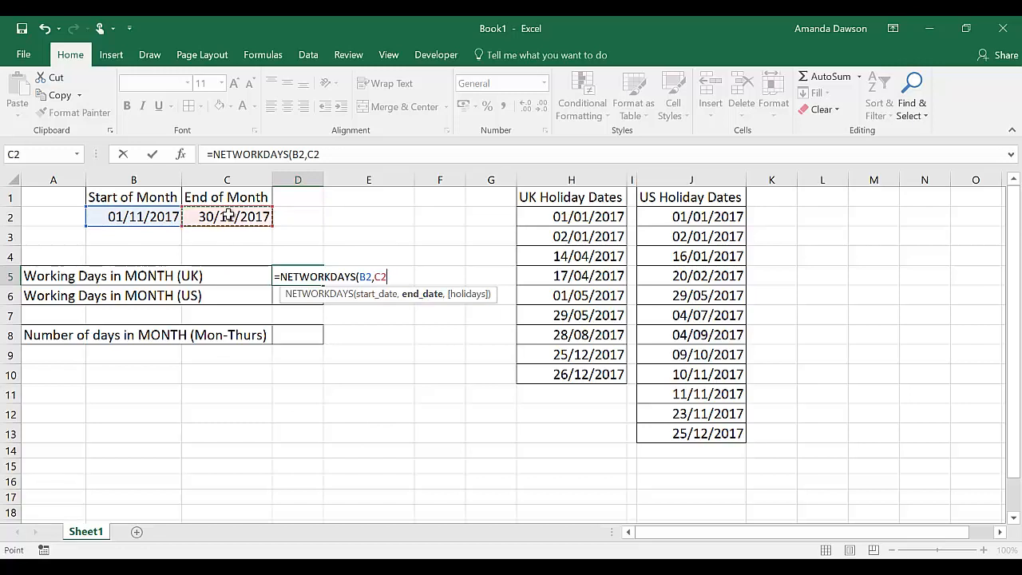
type(",")
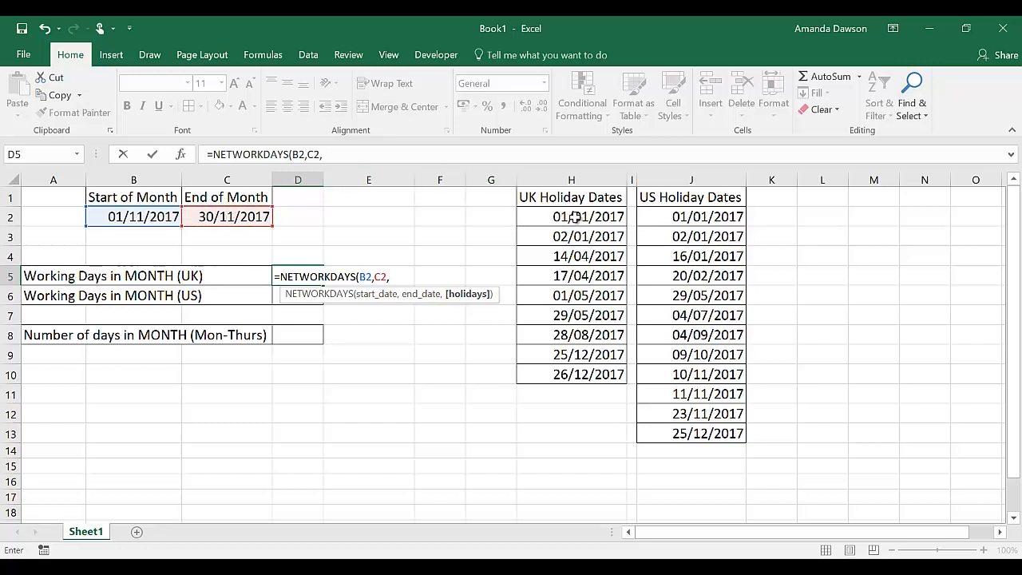
left_click_drag(575, 218, 558, 376)
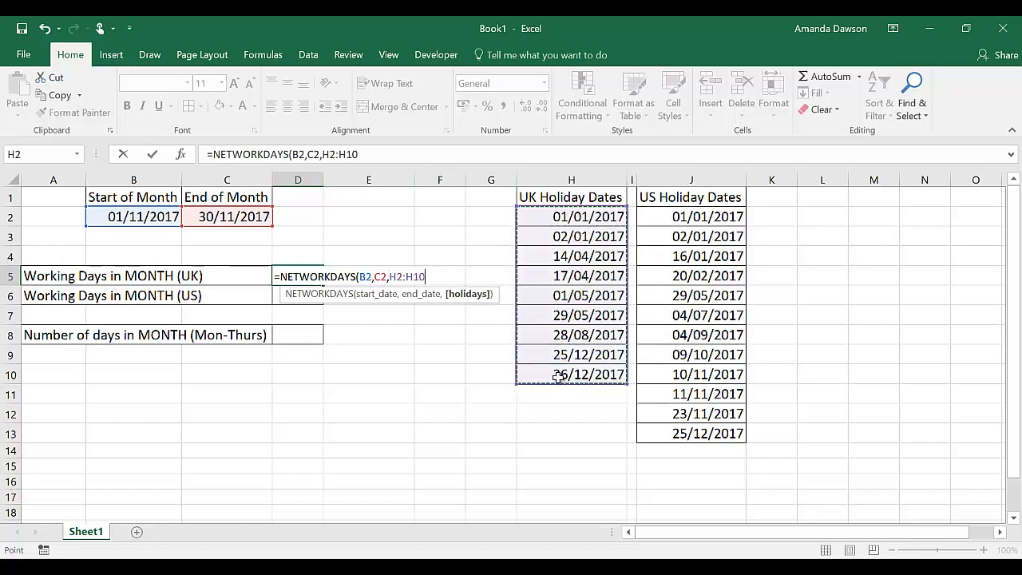
type(")")
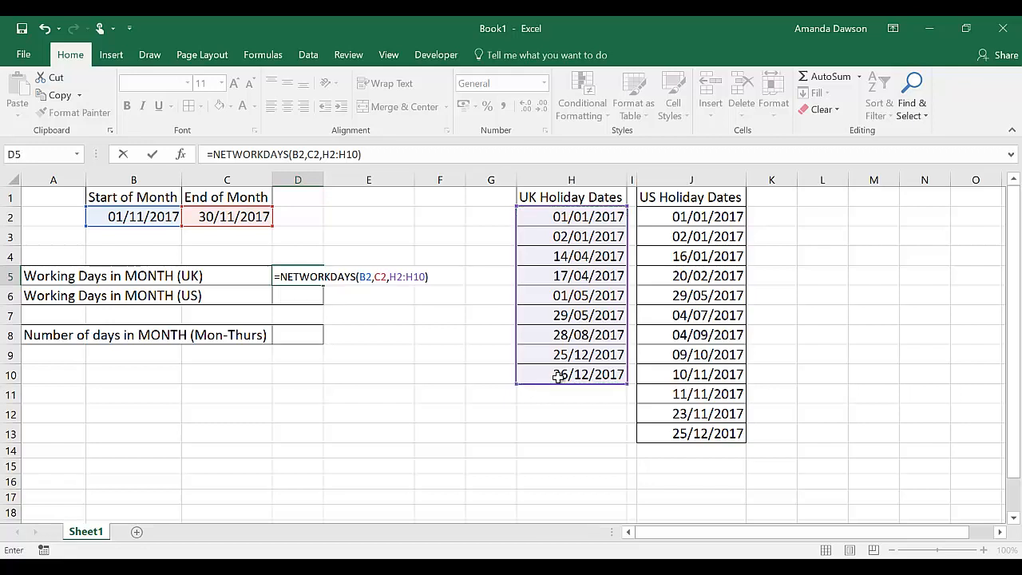
key("Return")
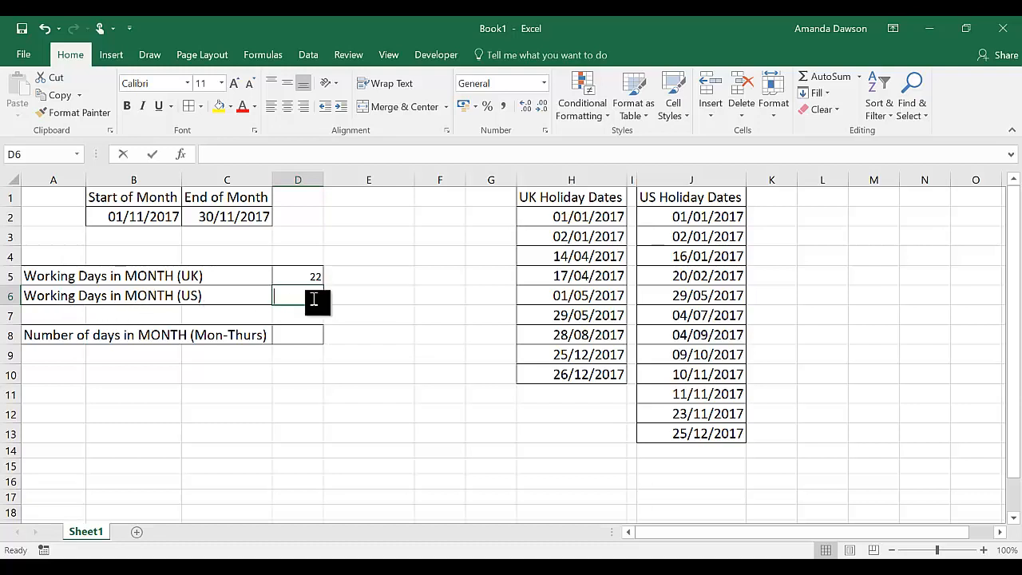
Step: Calculate the US working days in D6 with =NETWORKDAYS(B2,C2,J2:J13), using the US holiday dates
type("=net")
key("Tab")
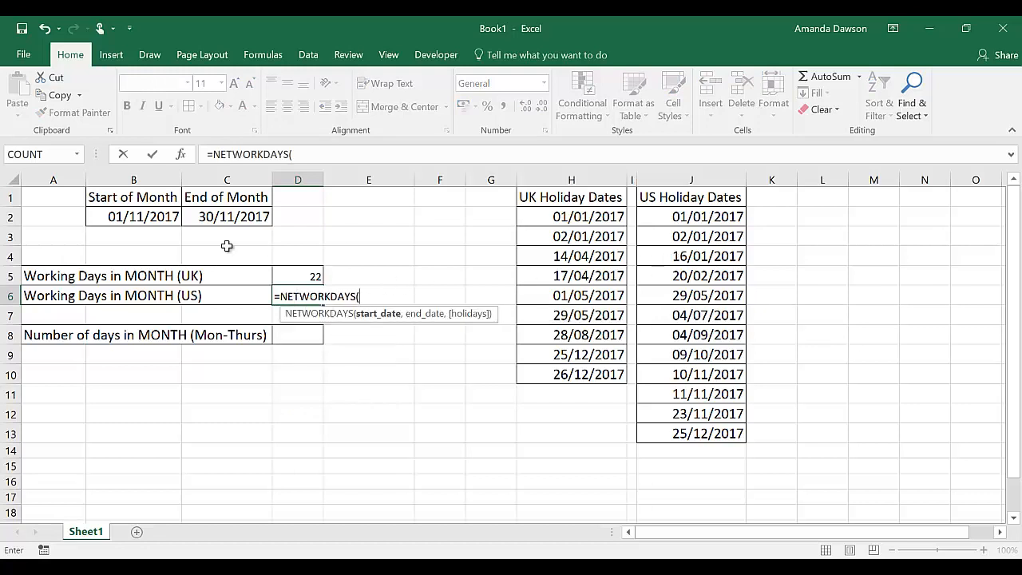
left_click(151, 214)
type(",")
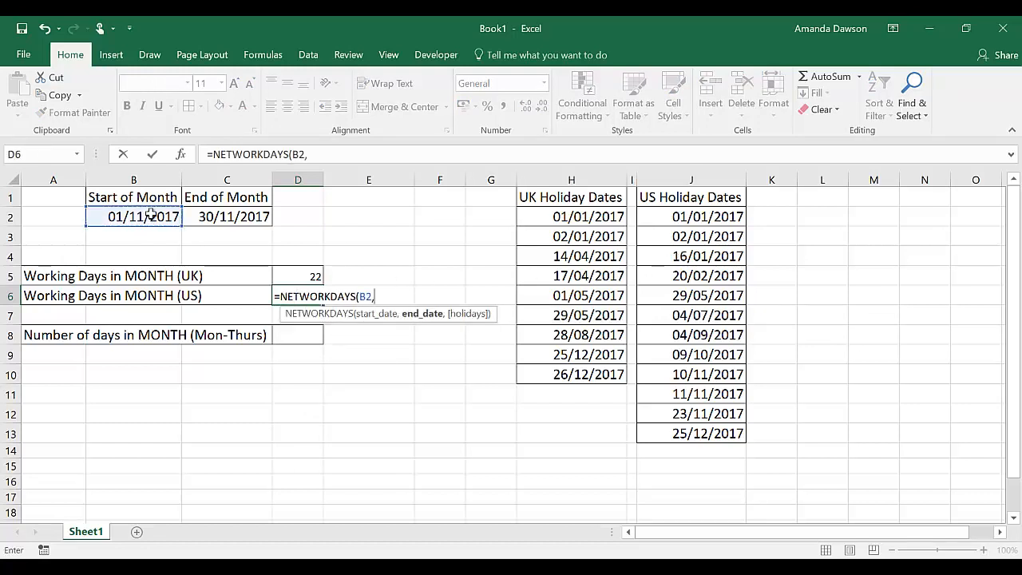
left_click(205, 216)
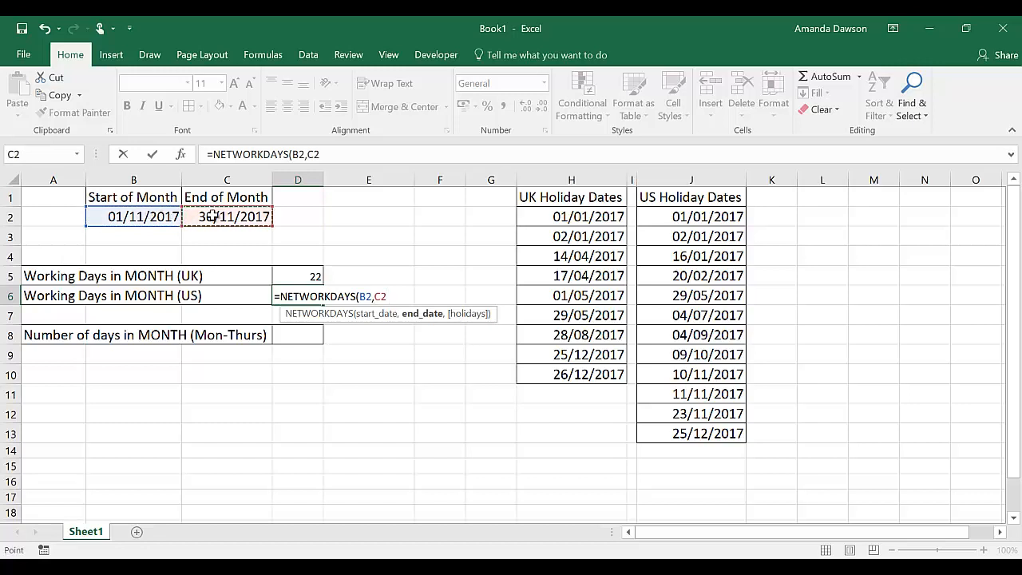
type(",")
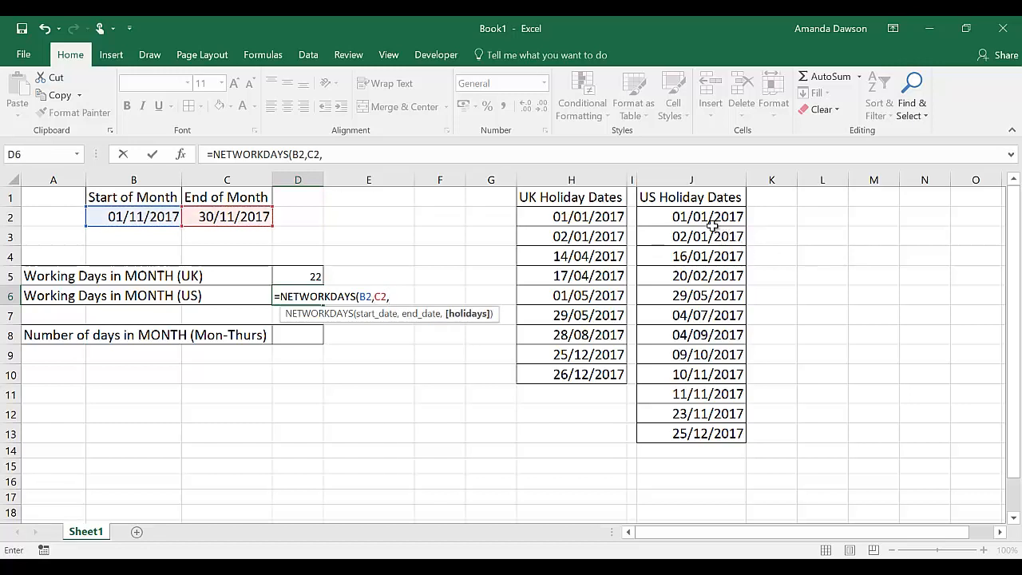
left_click_drag(691, 216, 688, 433)
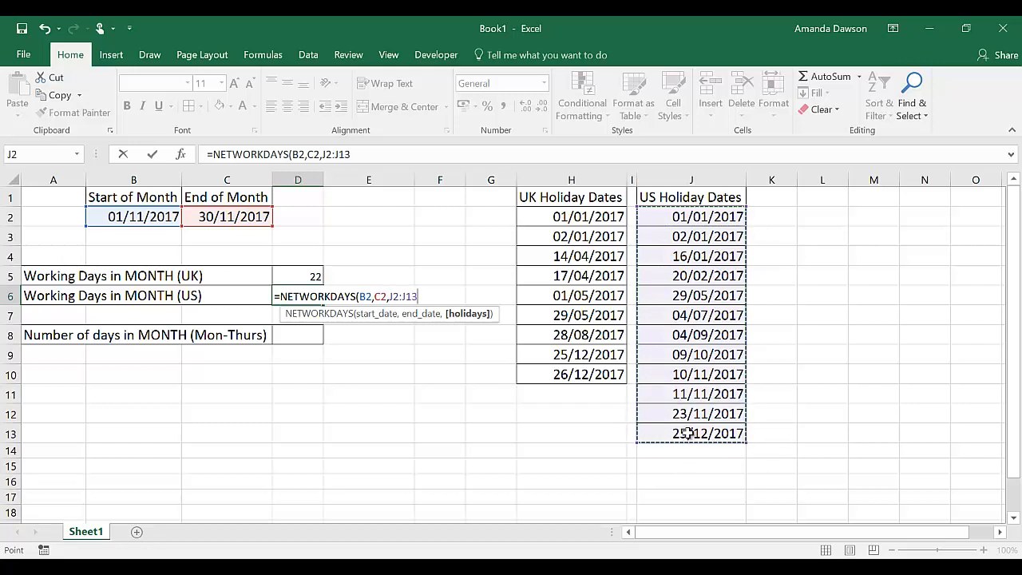
type(")")
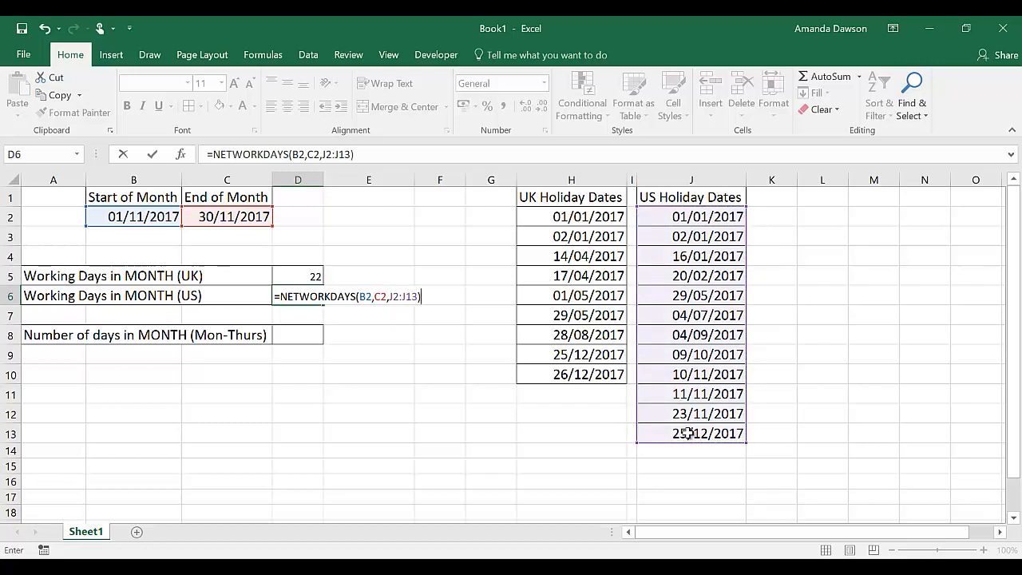
key("Return")
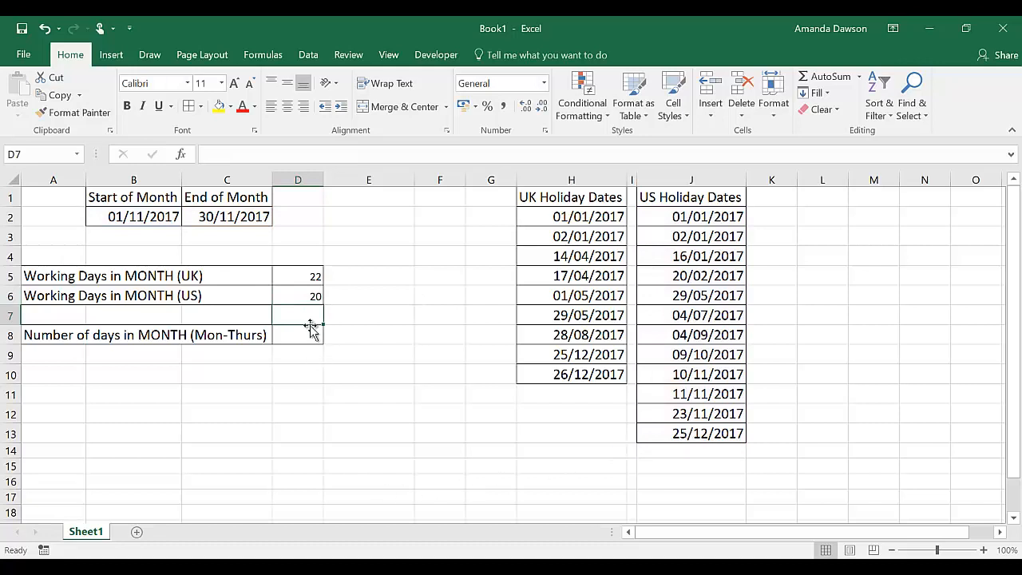
Step: Examine the US working days result in D6 against the November US holiday dates in J10:J12
left_click(297, 295)
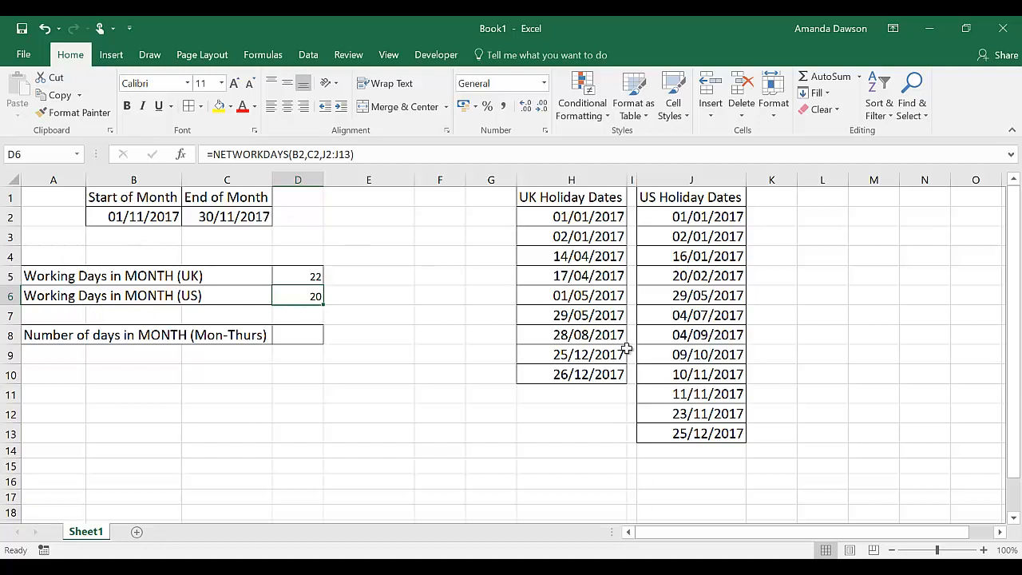
left_click_drag(728, 373, 729, 413)
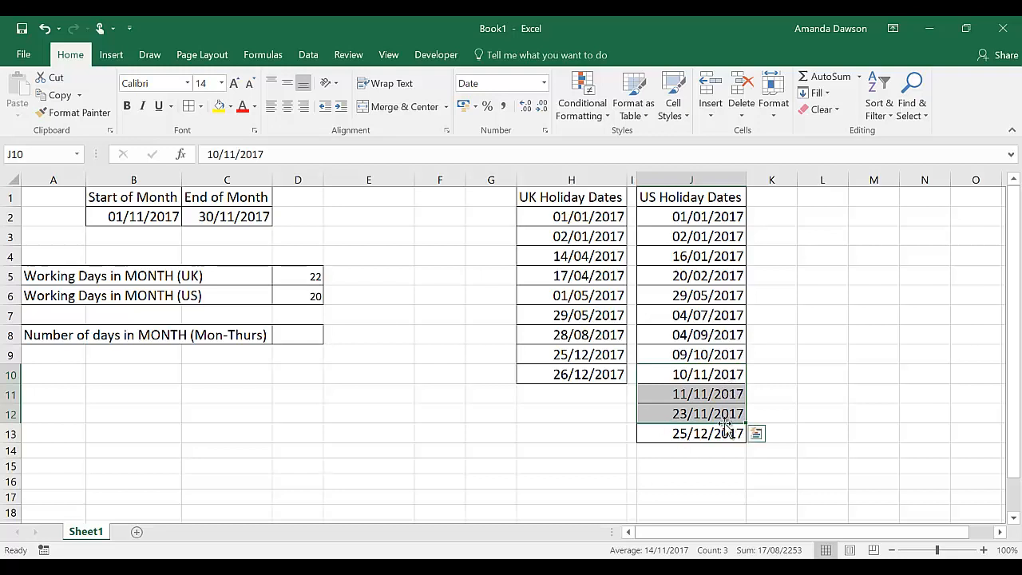
left_click(294, 293)
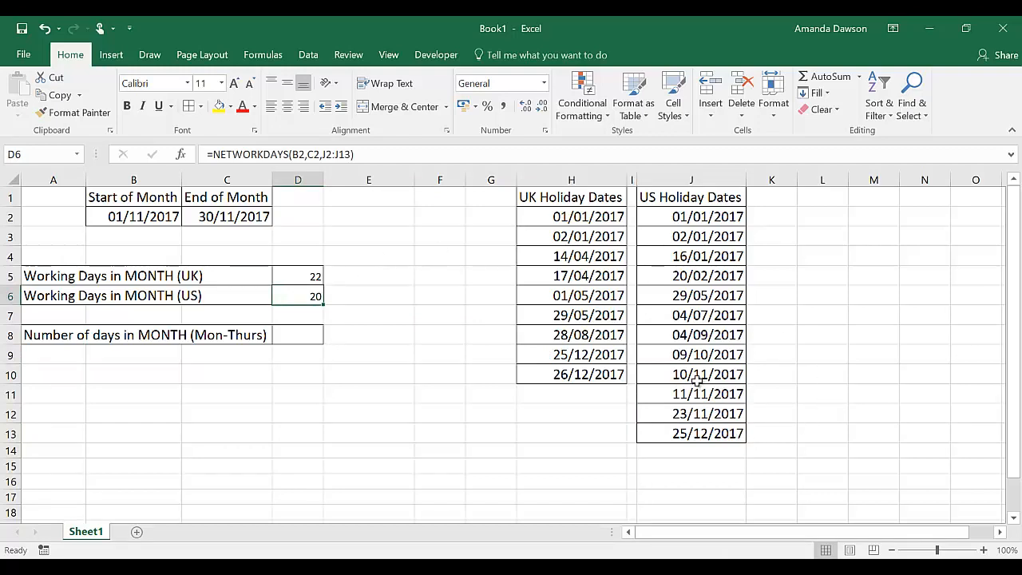
left_click_drag(697, 378, 697, 415)
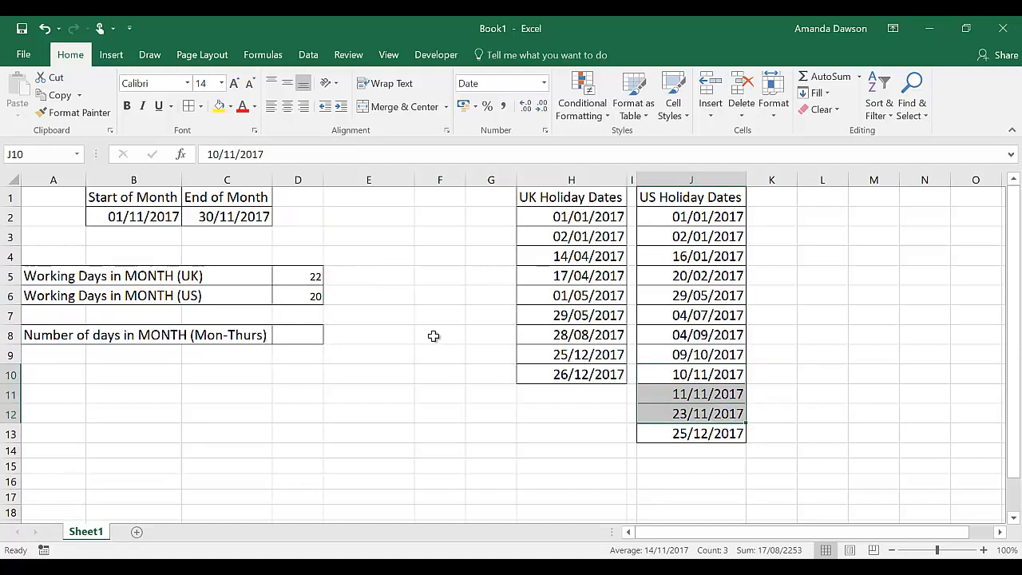
Step: Apply the custom number format dddd to the November US holiday dates in J10:J12 to display weekday names
left_click(544, 84)
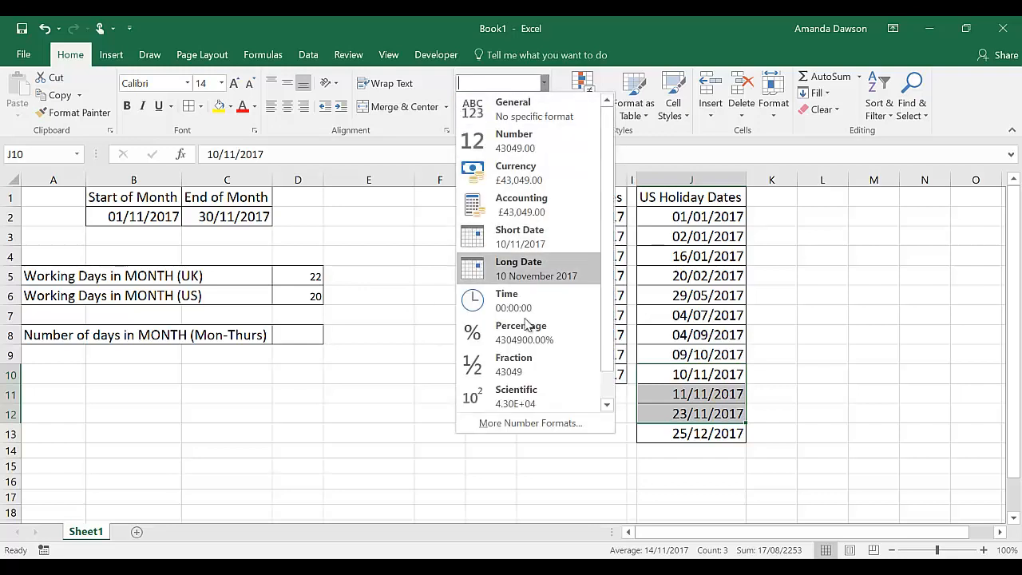
left_click(528, 424)
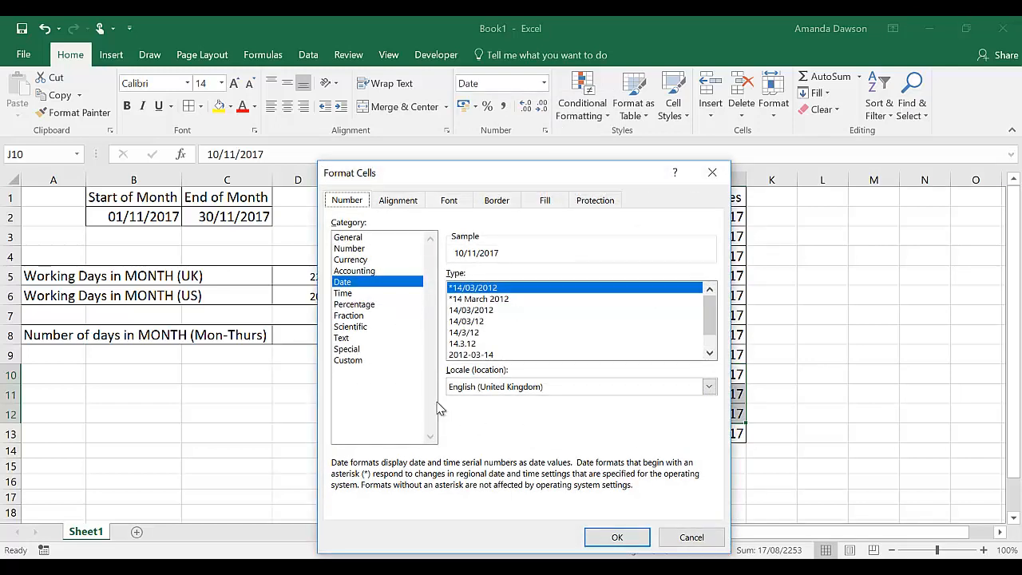
left_click(346, 361)
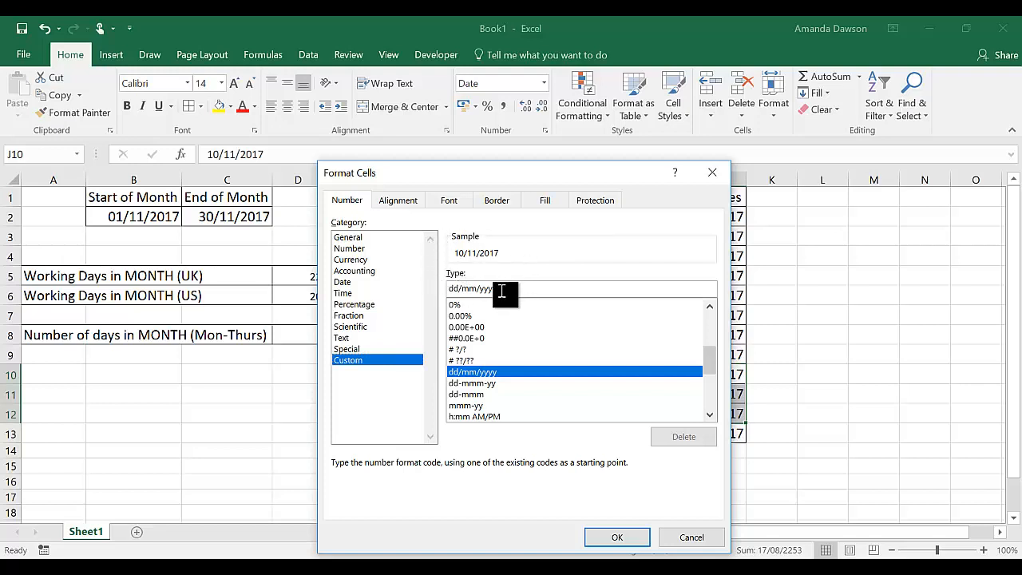
left_click_drag(501, 292, 441, 295)
key("BackSpace")
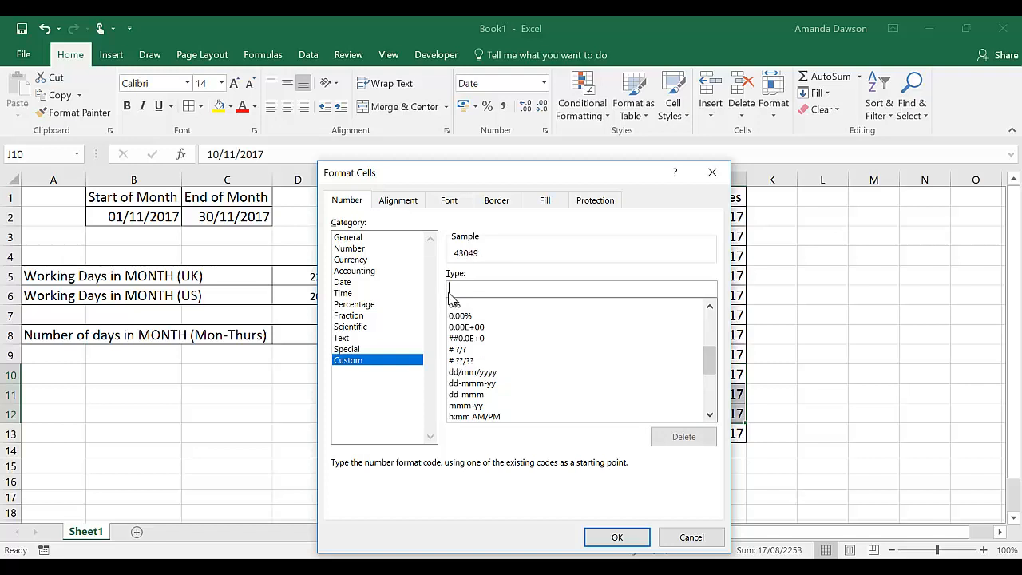
type("dddd")
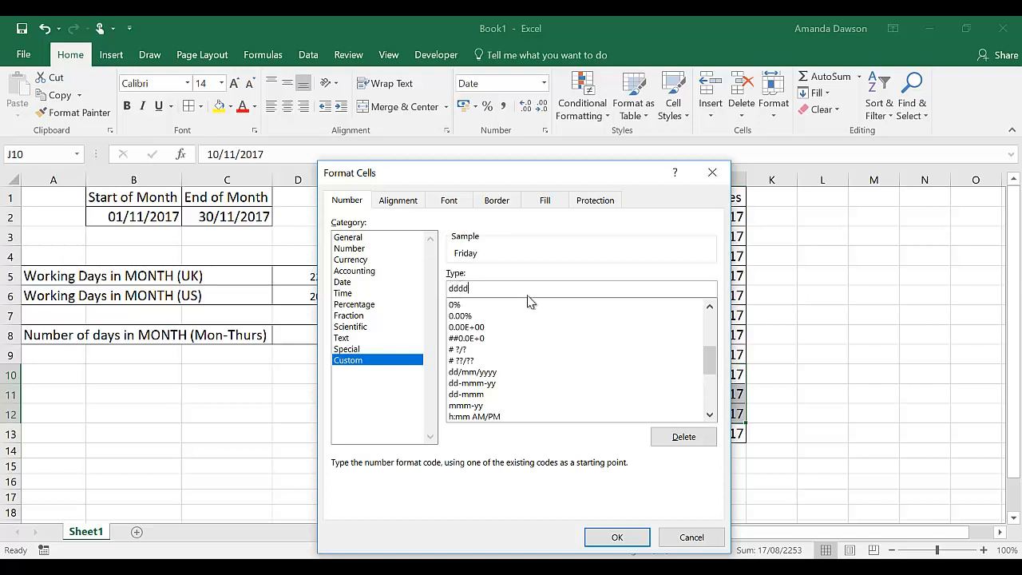
left_click(639, 537)
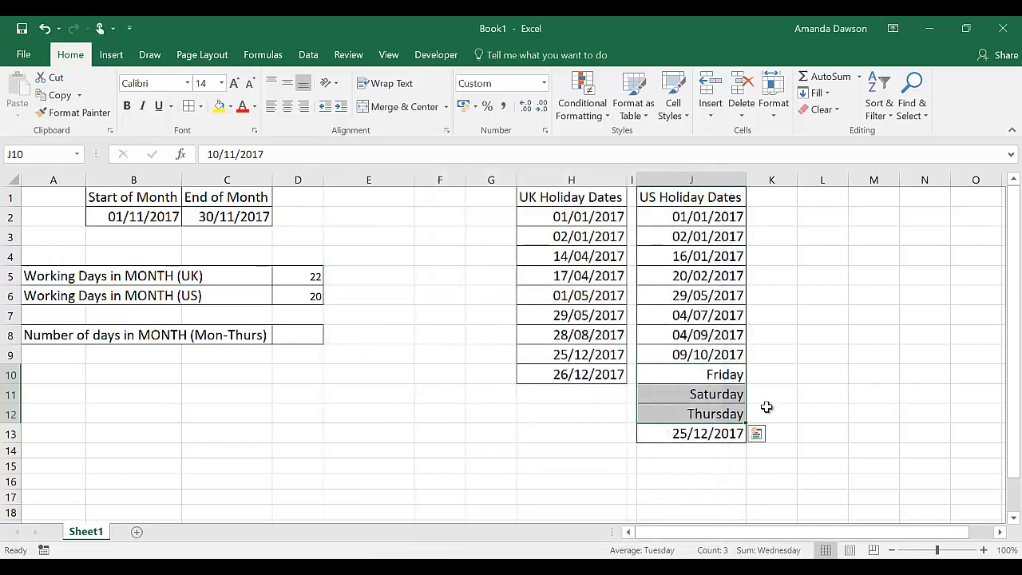
left_click(662, 395)
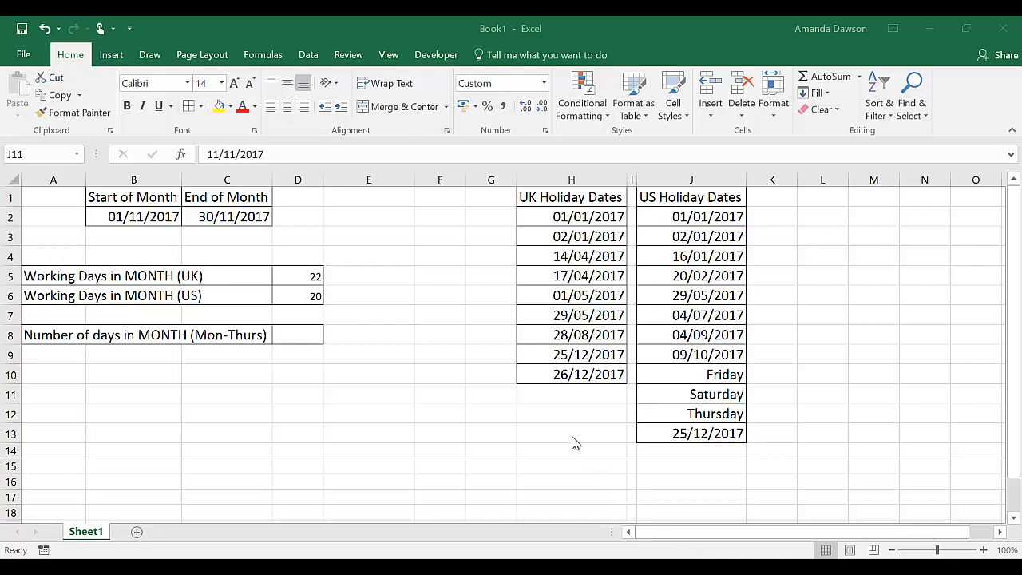
Step: Extend the UK holiday list with weekly Friday dates: enter 6/1/2017 in H11 and 13/1/2017 in H12, and fill the series down to H62
left_click(560, 389)
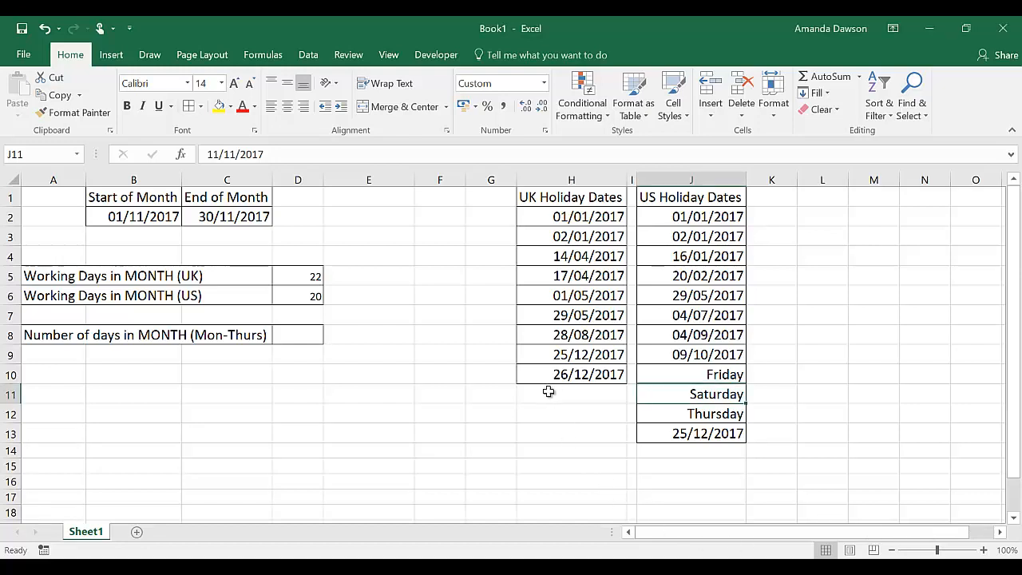
left_click(549, 393)
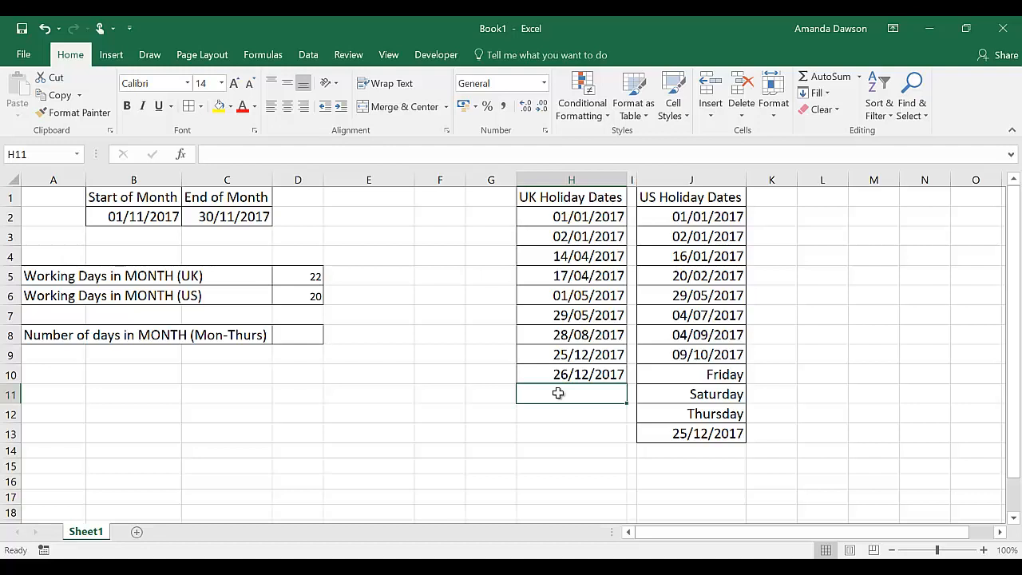
type("6")
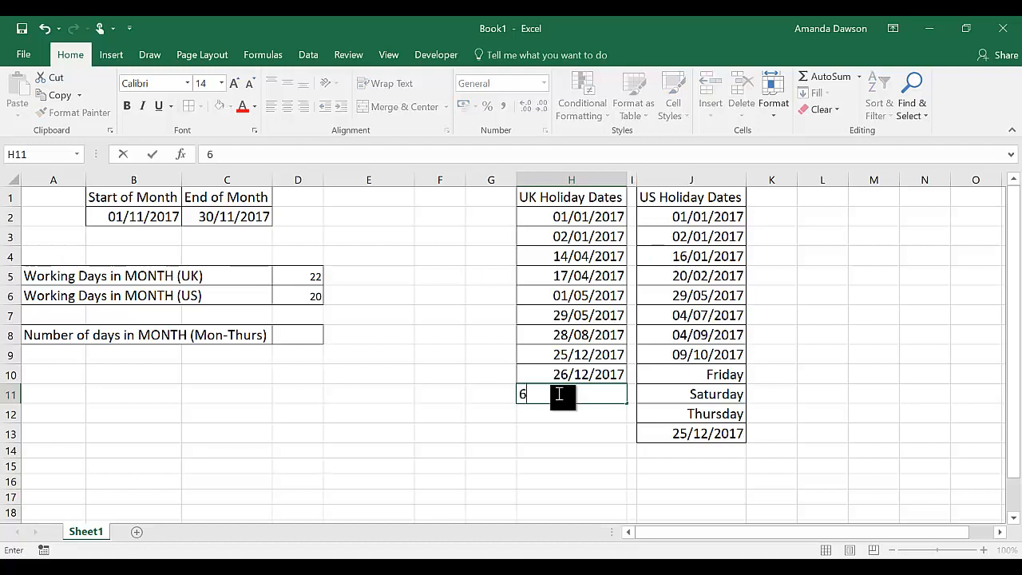
type("/1/2017")
key("Return")
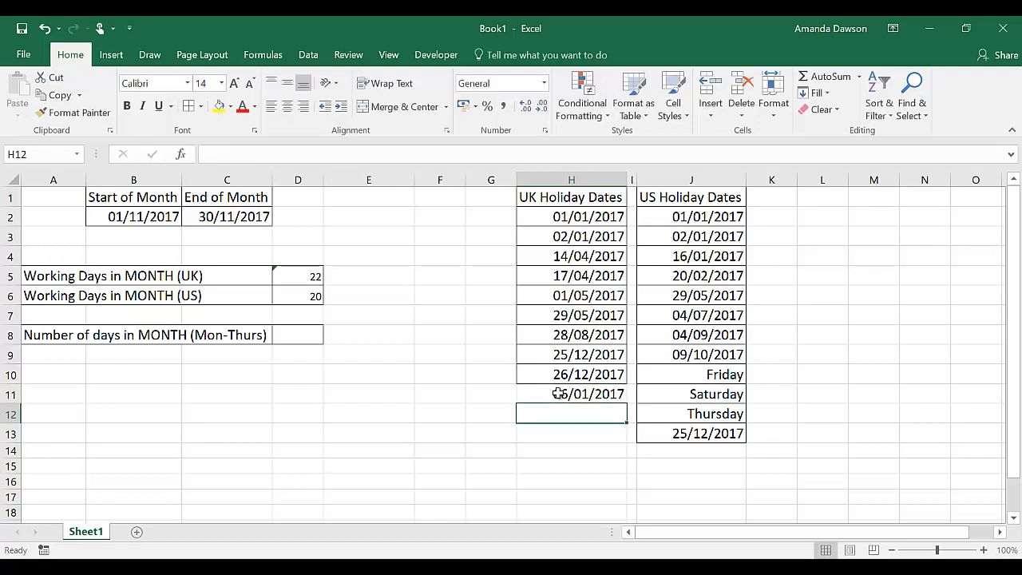
type("13/1")
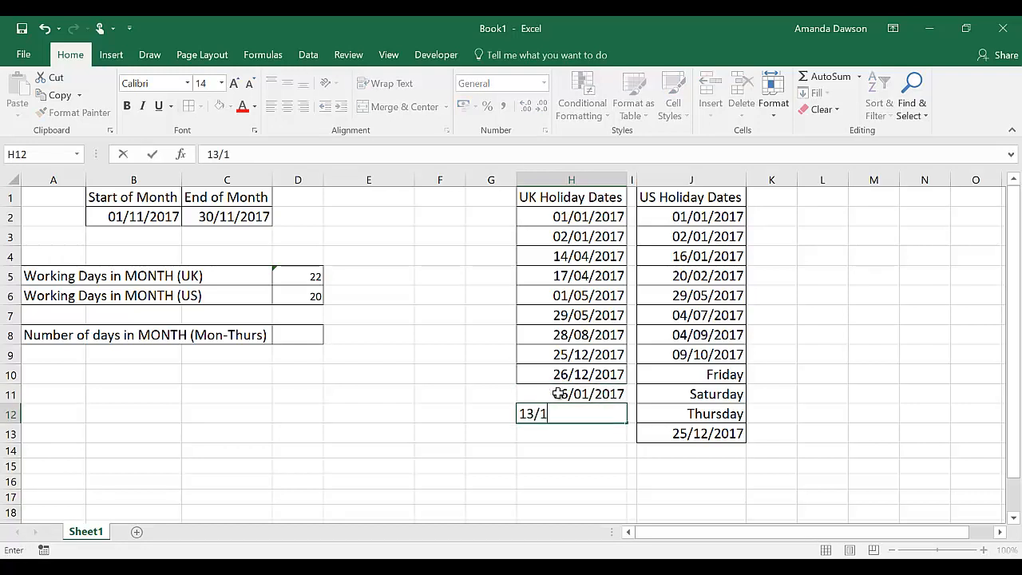
type("/2017")
key("Return")
left_click_drag(563, 393, 589, 416)
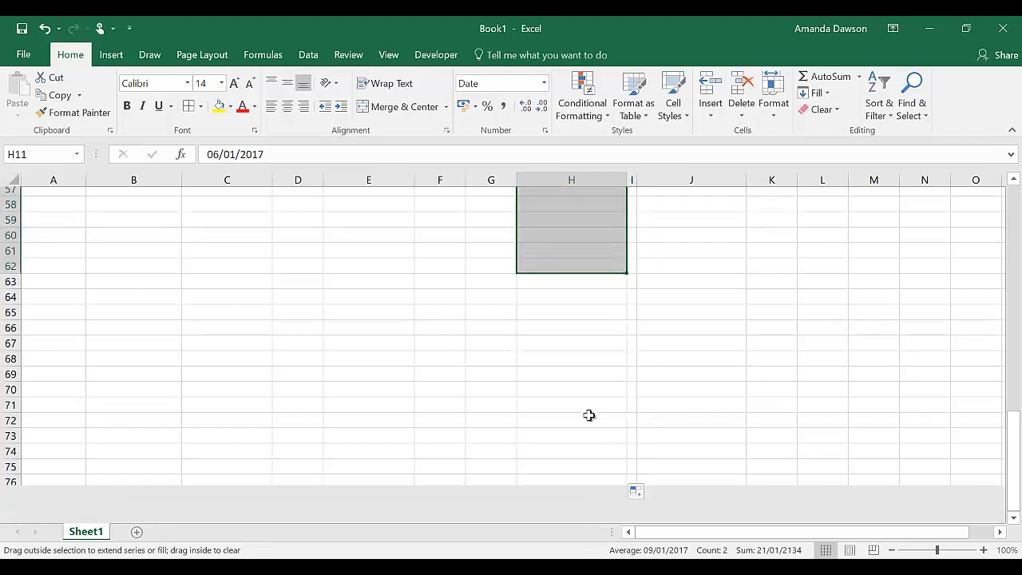
left_click_drag(1018, 476, 1018, 229)
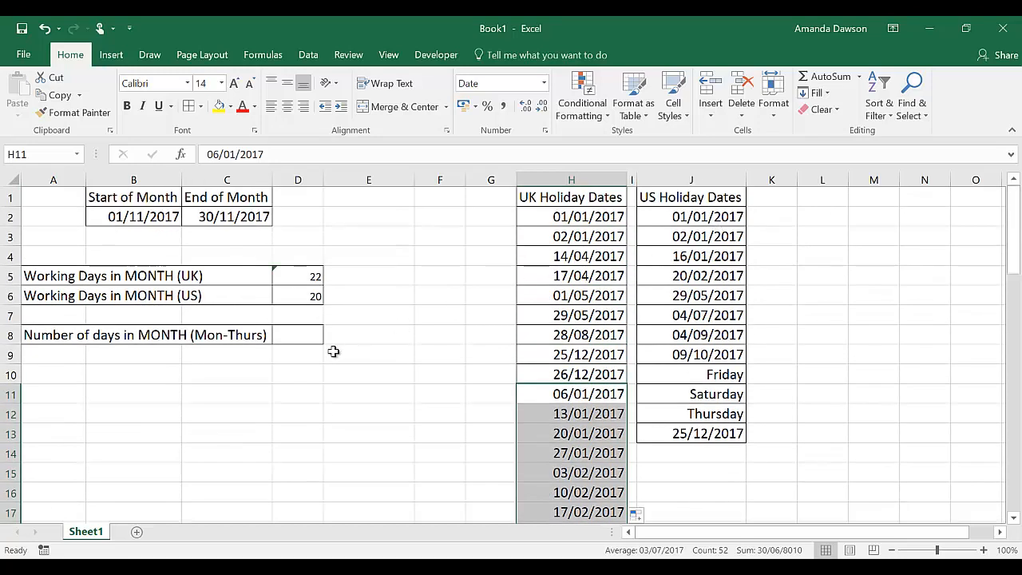
Step: Calculate the number of Monday-to-Thursday days in D8 with =NETWORKDAYS(B2,C2,H2:H62), using the UK holidays and added Fridays
left_click(311, 339)
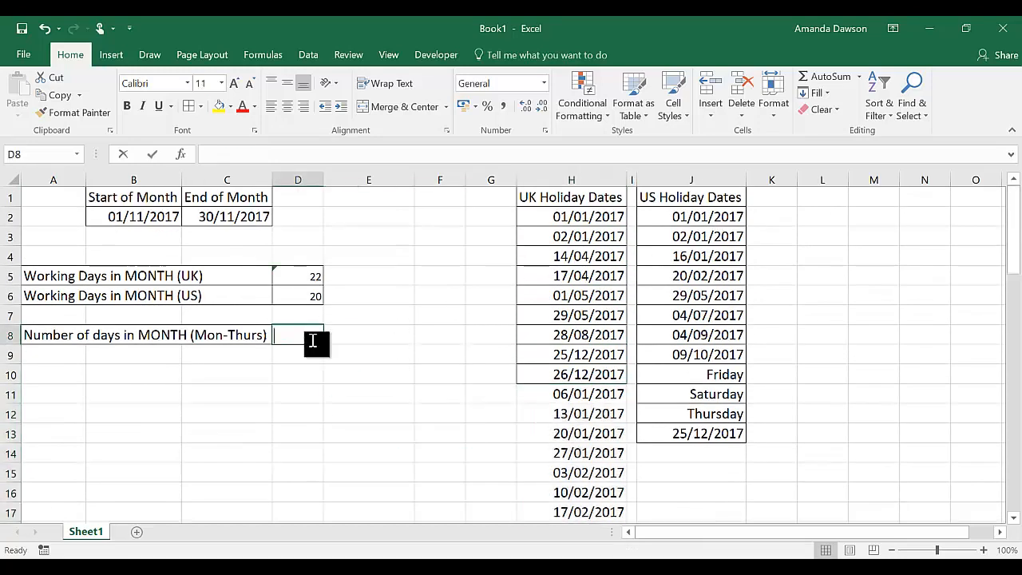
type("=net")
key("Tab")
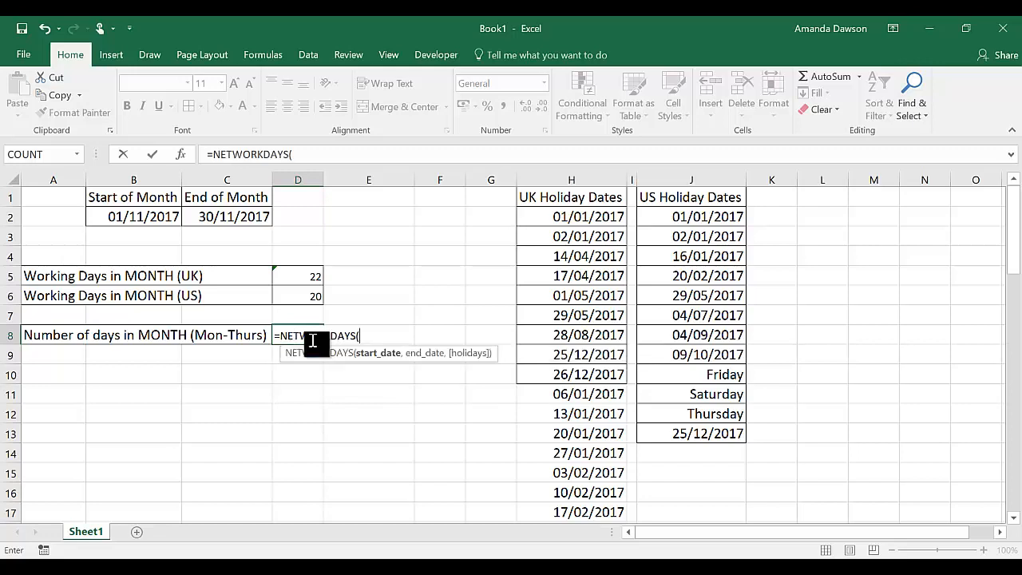
left_click(142, 217)
type(",")
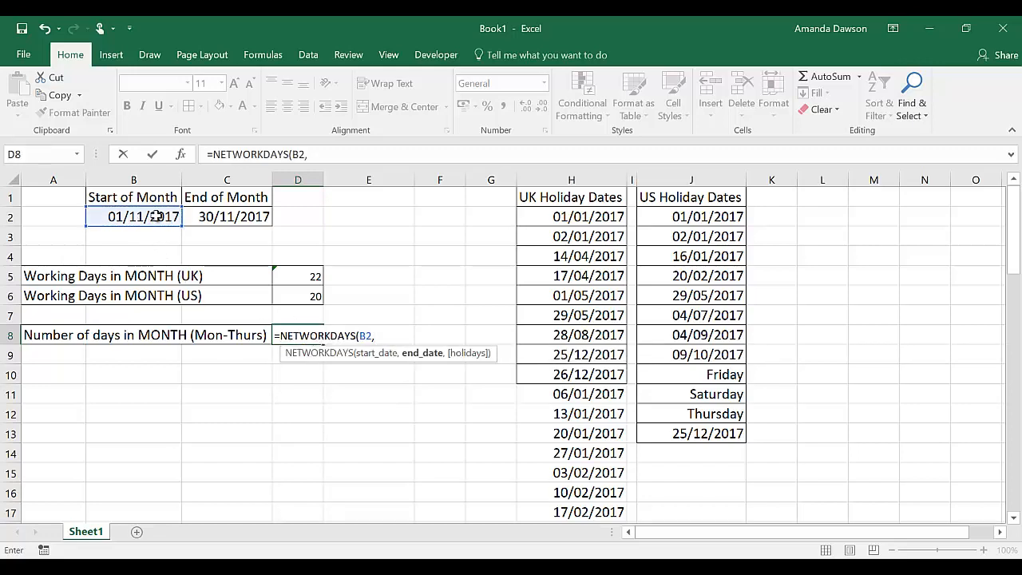
left_click(224, 217)
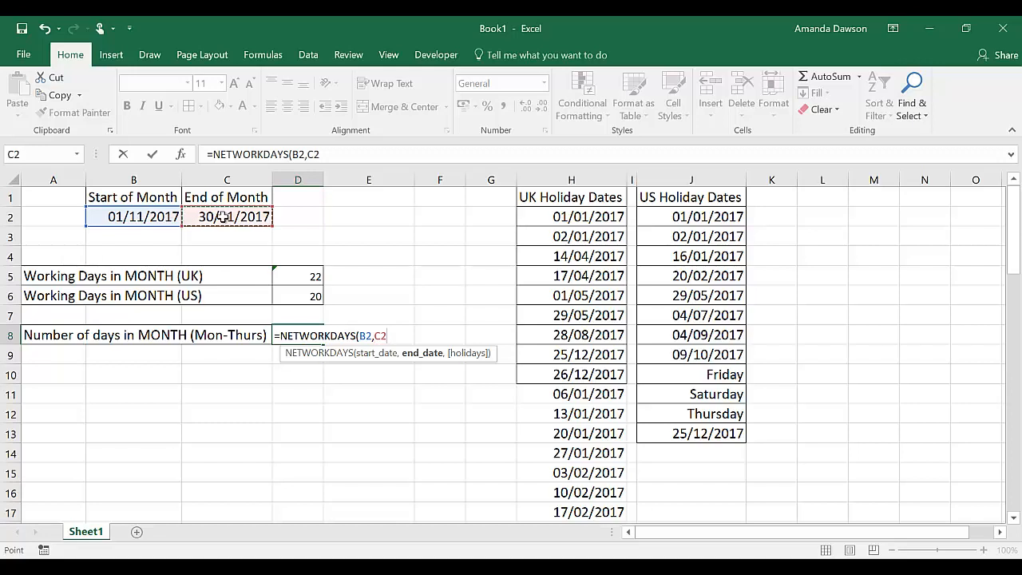
type(",")
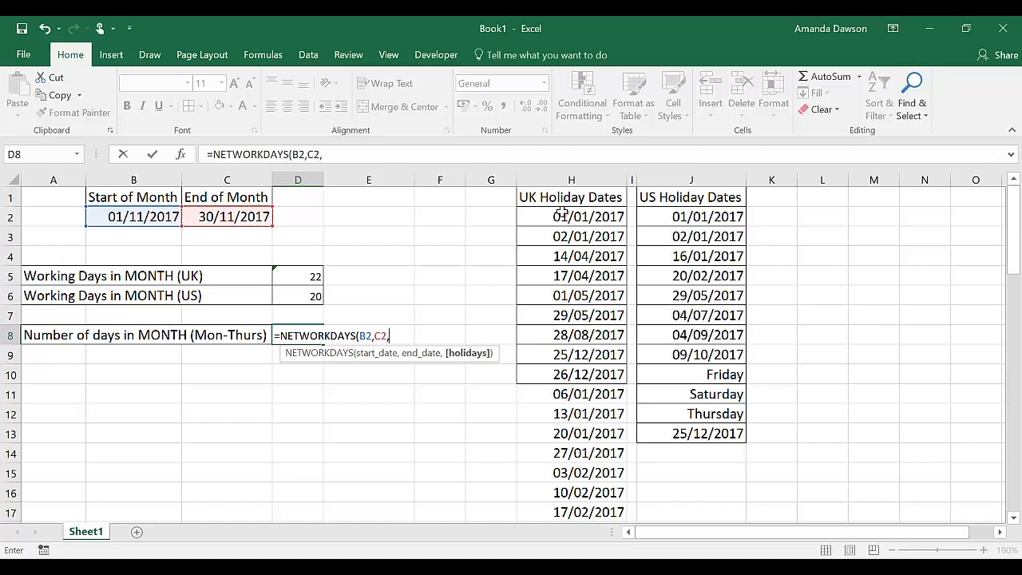
left_click(569, 217)
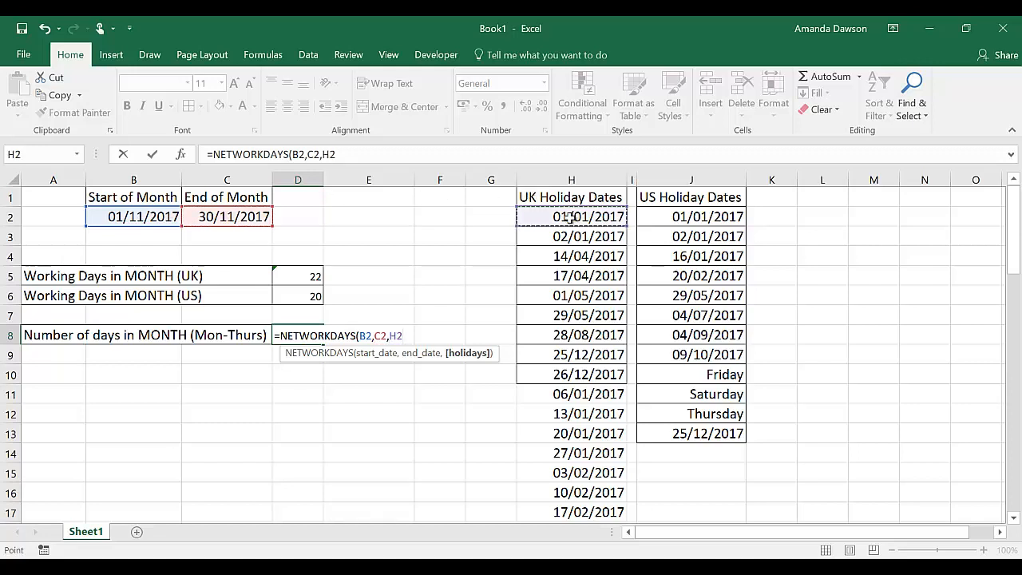
key("ctrl+shift+Down")
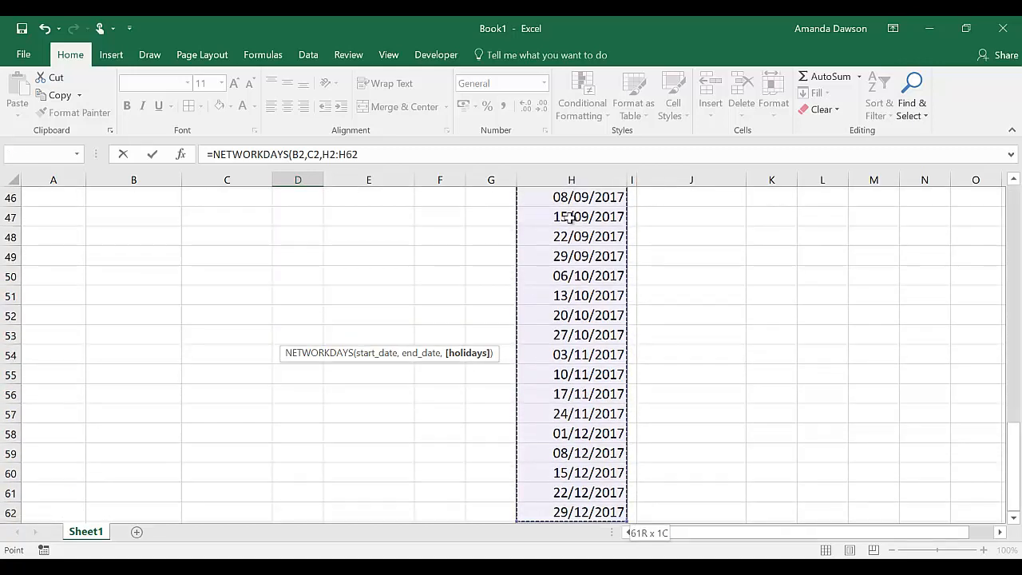
type(")")
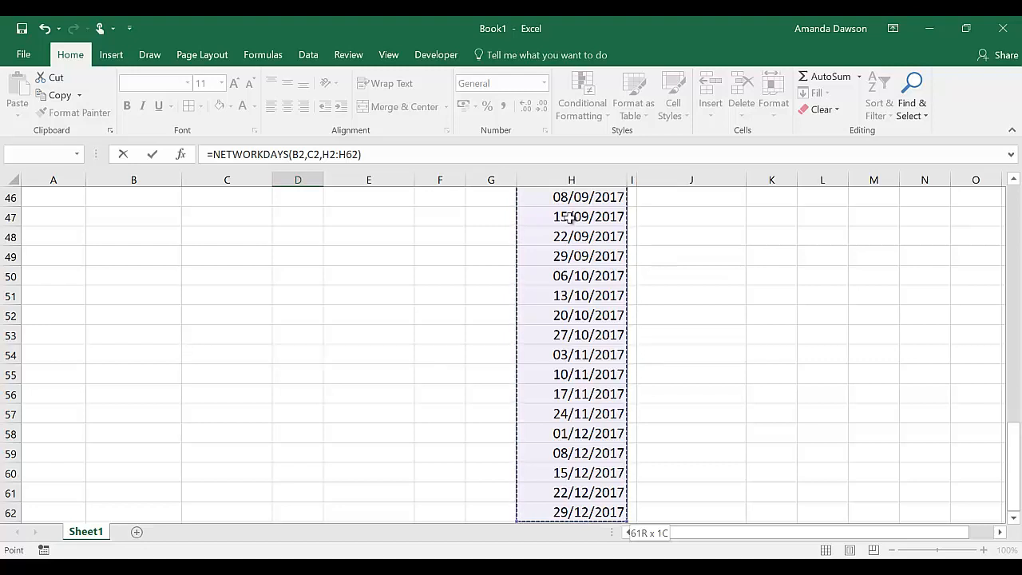
key("Return")
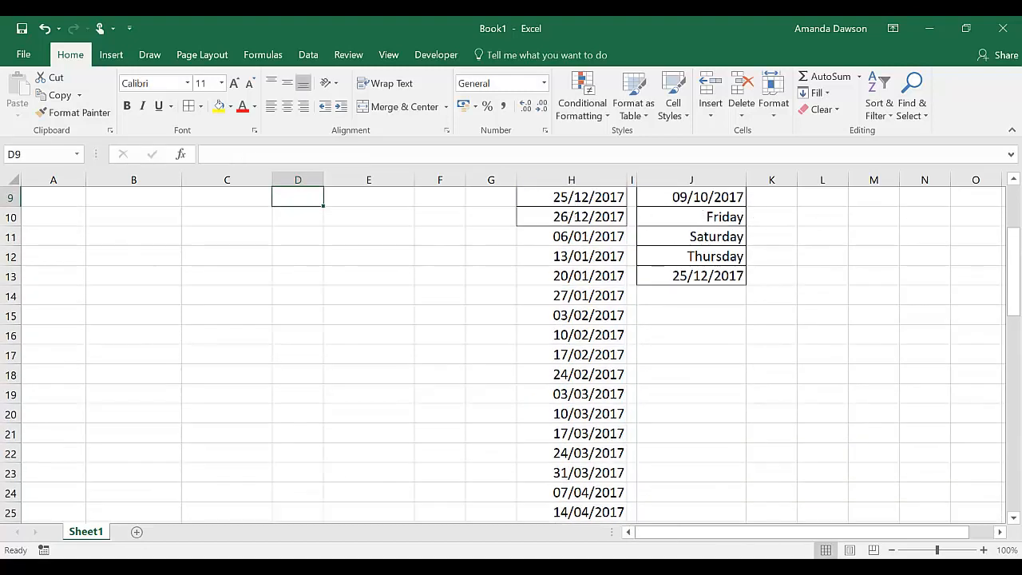
left_click_drag(1014, 271, 1018, 198)
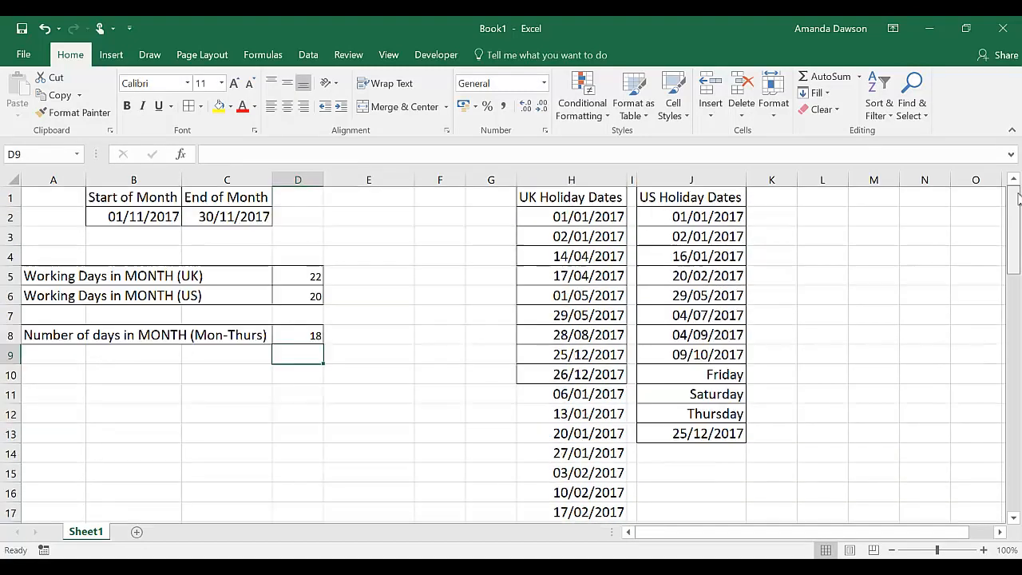
left_click(316, 334)
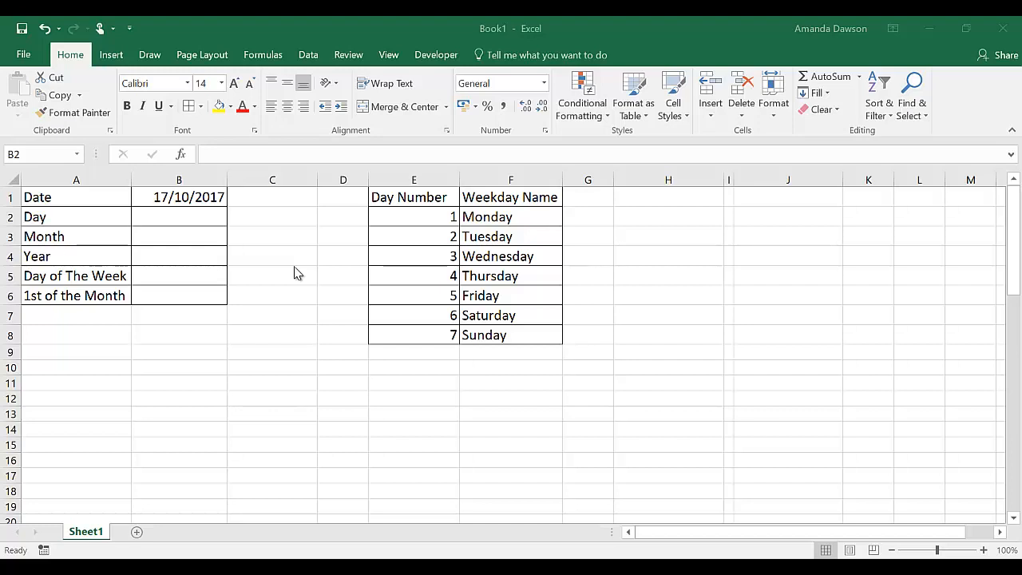
Step: Extract the day from the date in B1 by entering =day(B1) in B2
left_click(177, 217)
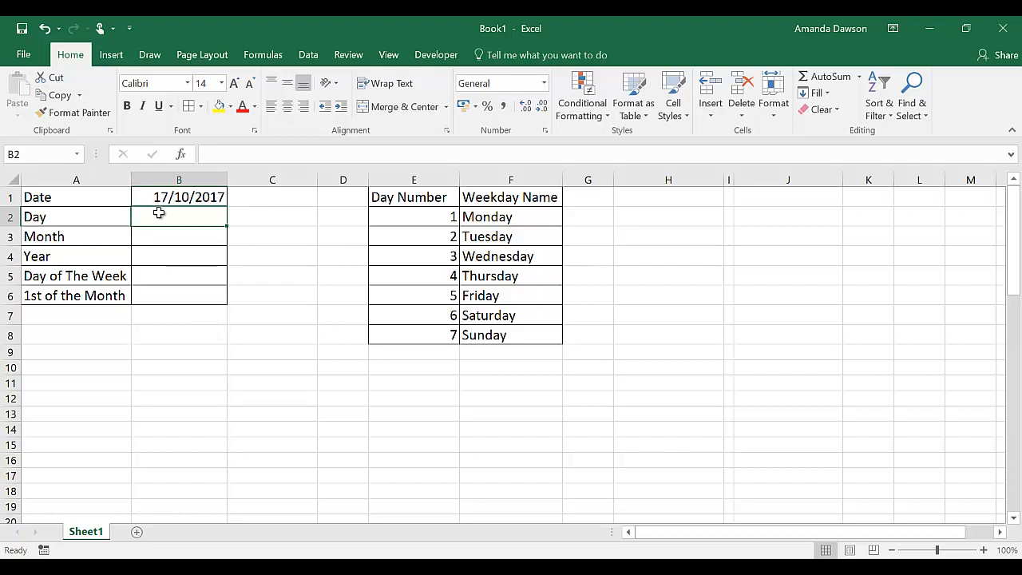
type("=day(")
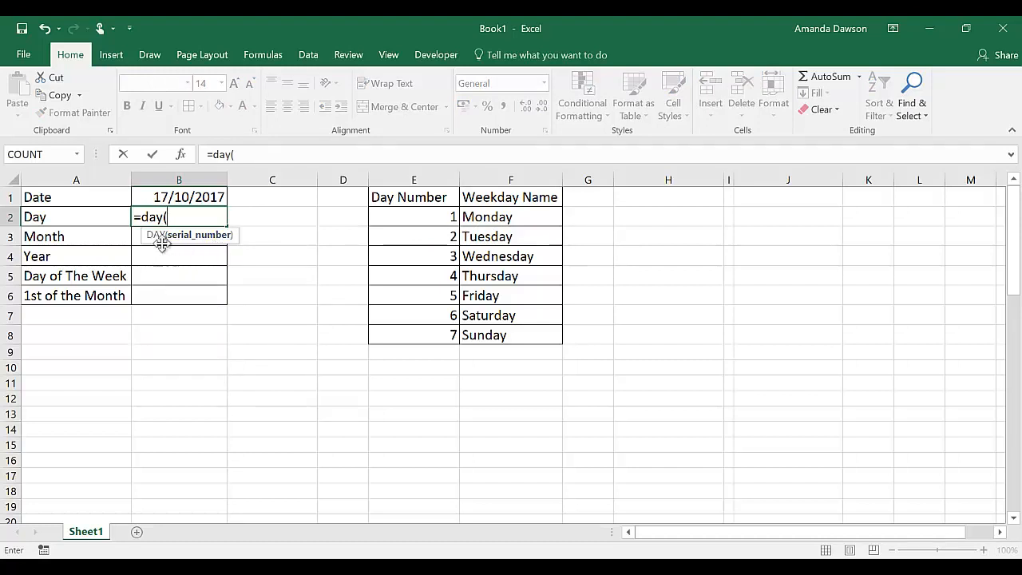
left_click(186, 197)
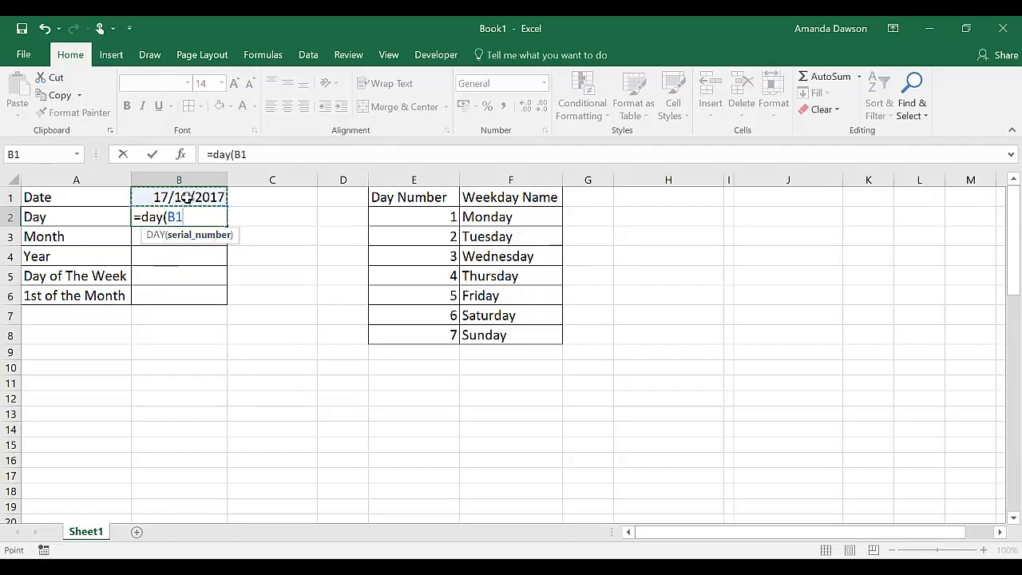
type(")")
key("Return")
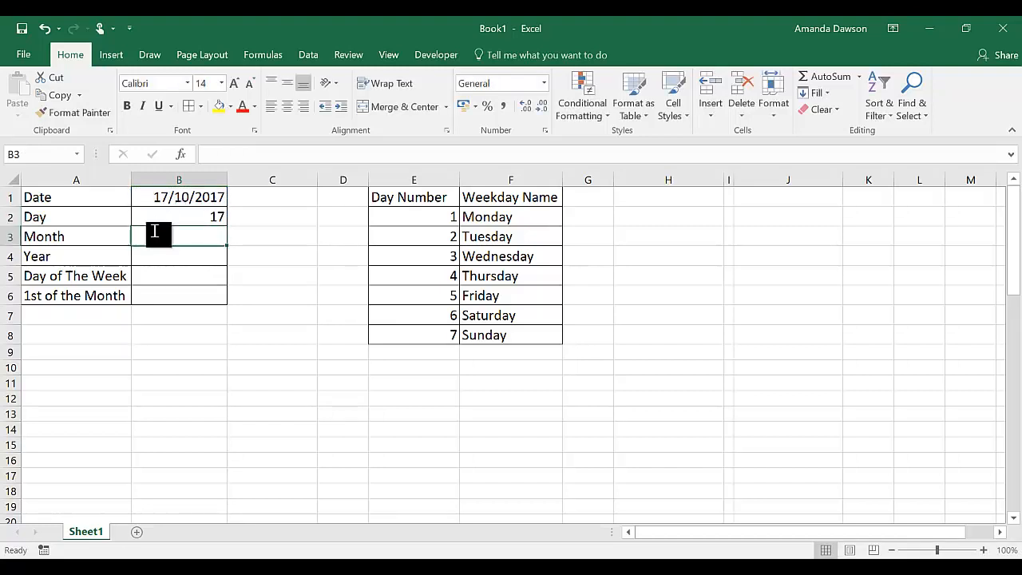
Step: Extract the month from the date in B1 by entering =month(B1) in B3
type("=month(")
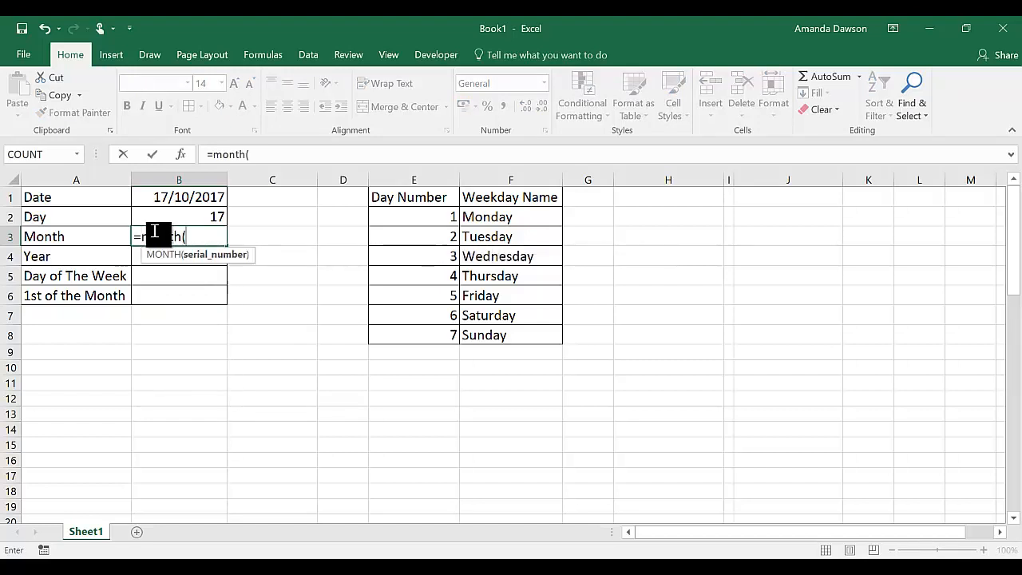
left_click(179, 197)
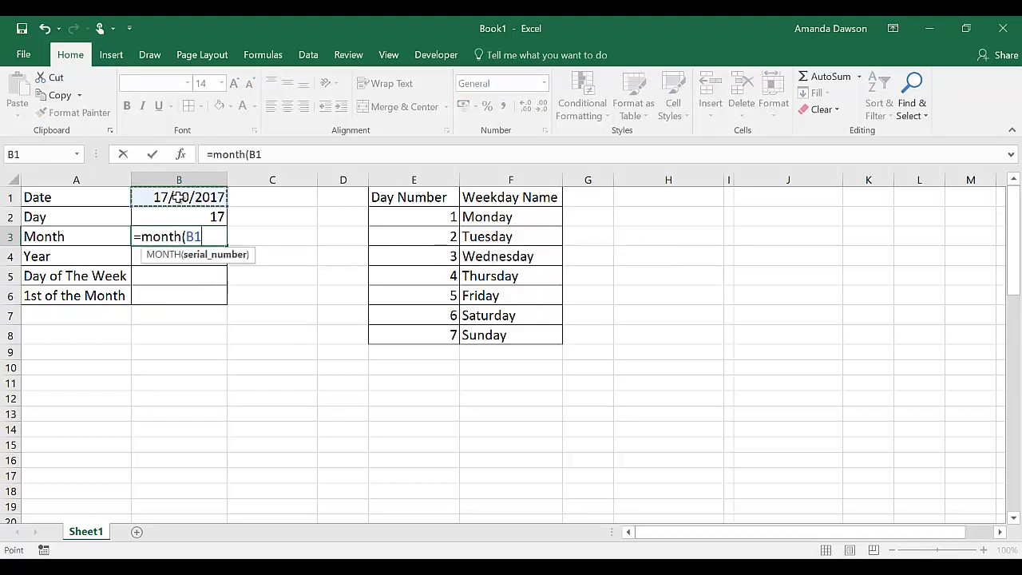
type(")")
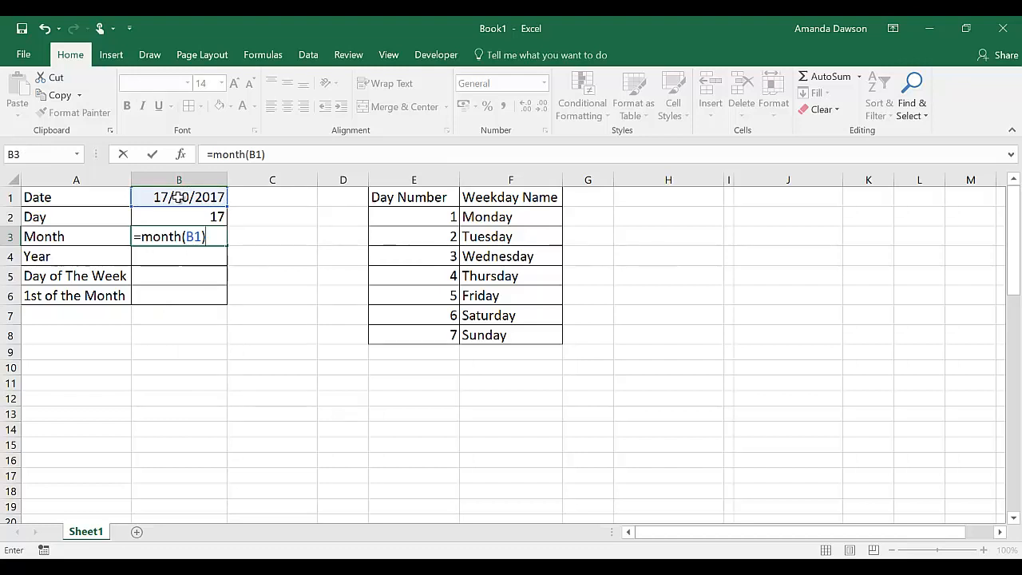
key("Return")
Step: Extract the year from the date in B1 by entering =year(B1) in B4
type("=year(")
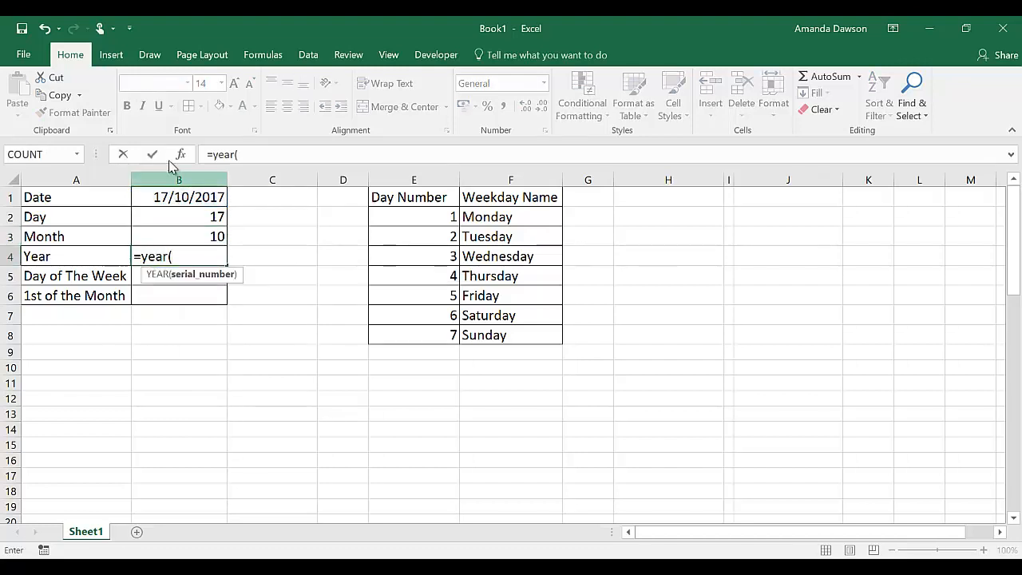
left_click(179, 197)
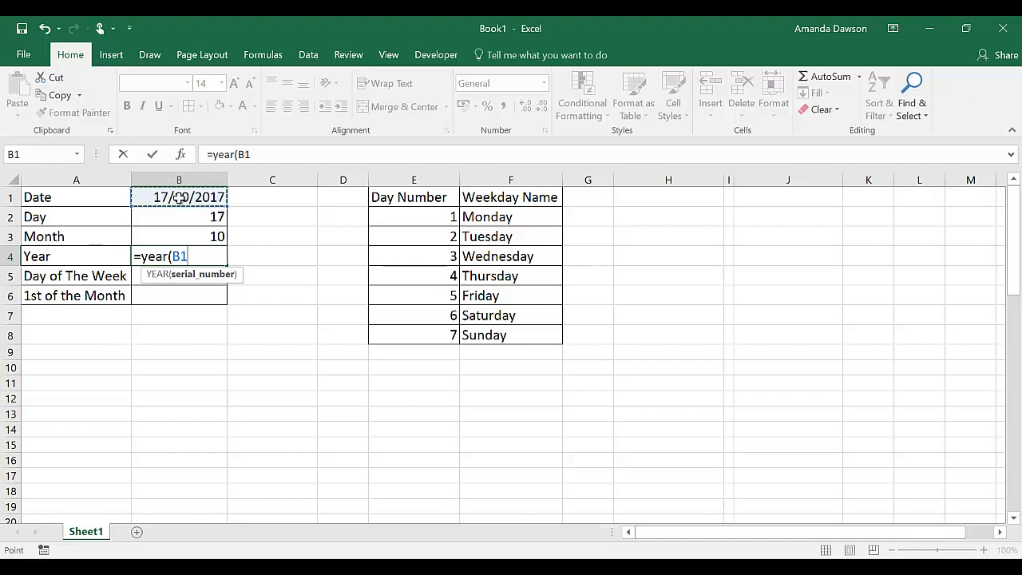
type(")")
key("ctrl+Return")
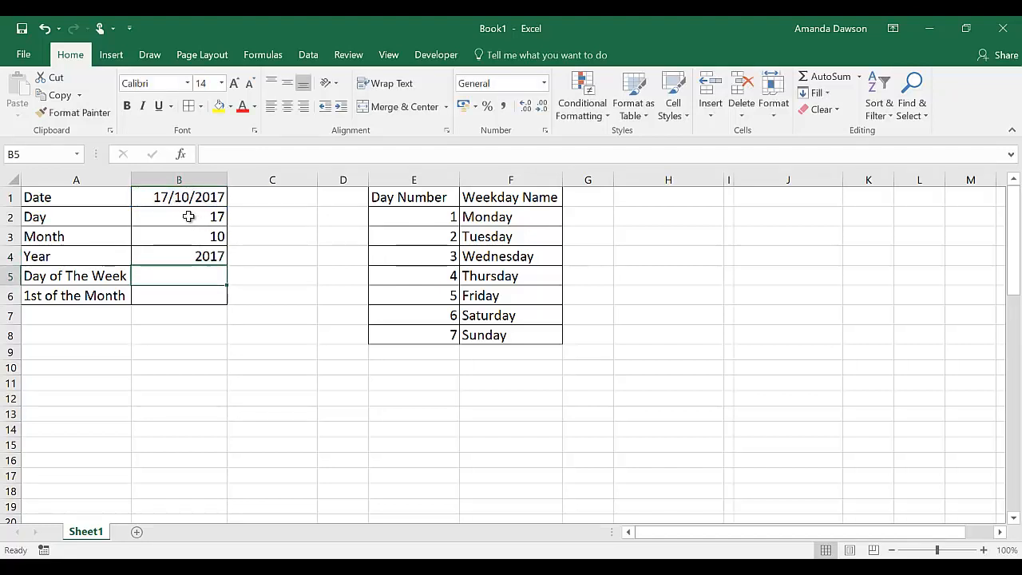
left_click(183, 219)
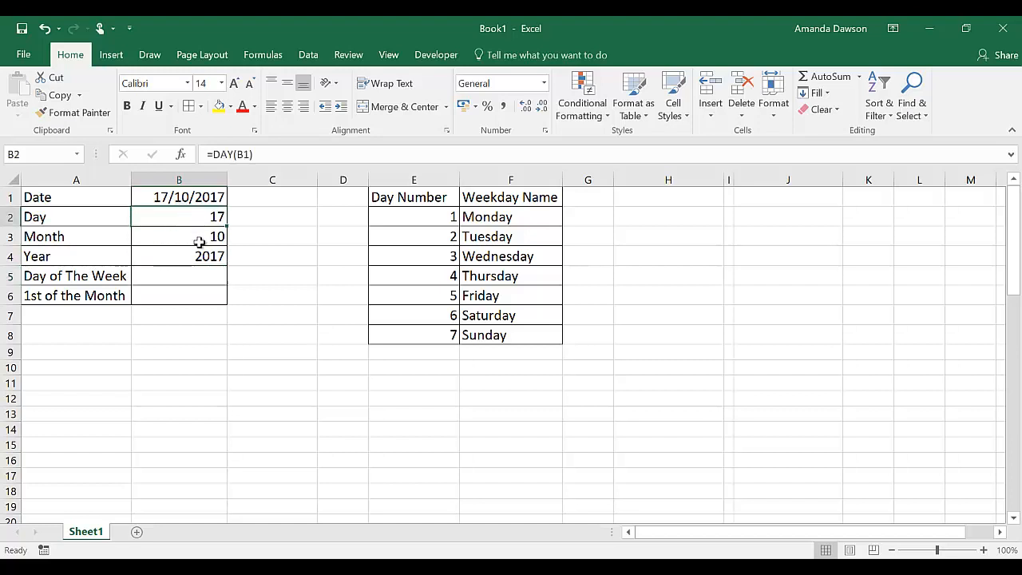
left_click(191, 237)
left_click(201, 256)
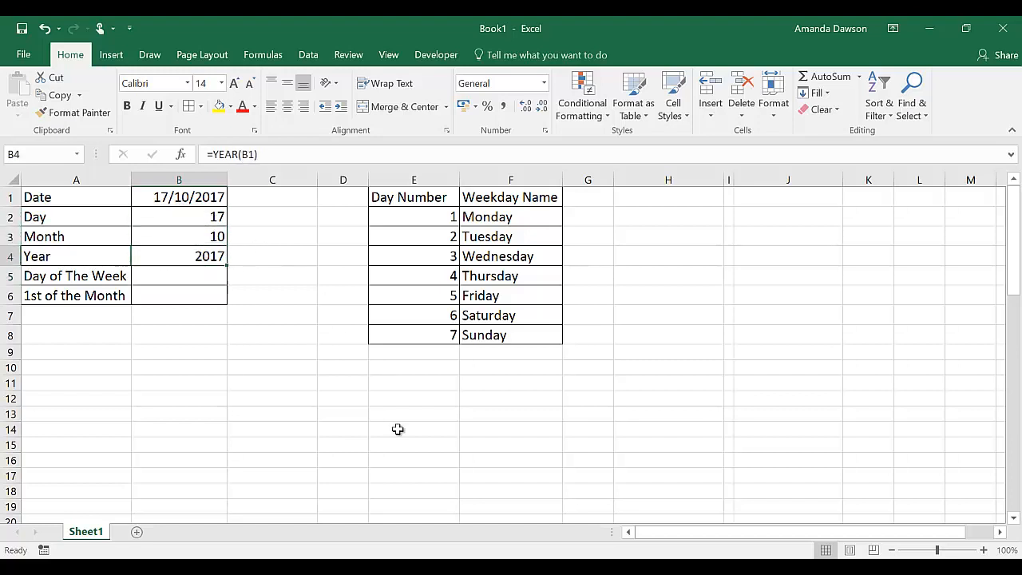
Step: Calculate the weekday number of the date in B1 by entering =WEEKDAY(B1,2) in B5, counting Monday as 1 through Sunday as 7
left_click(182, 280)
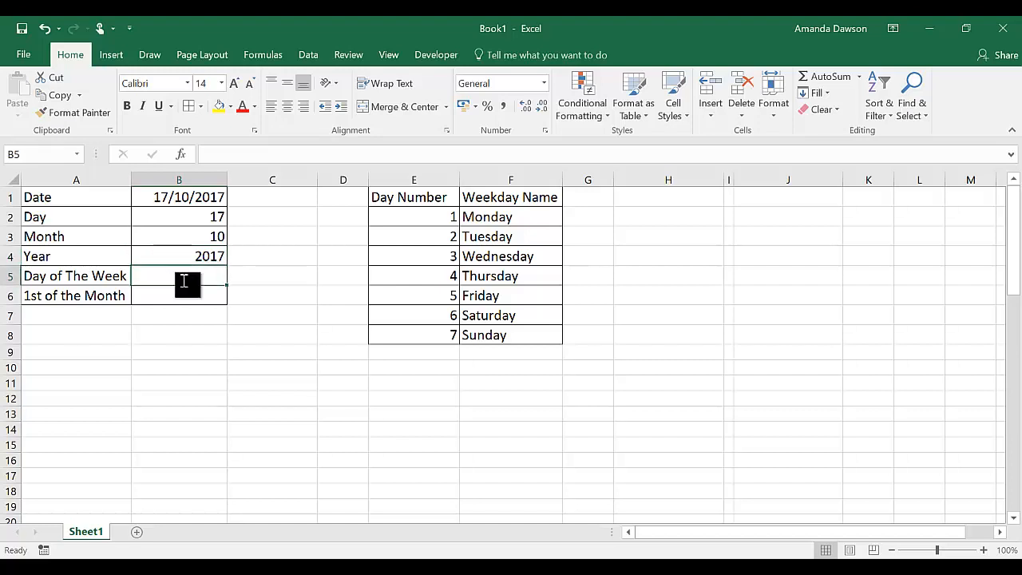
type("=")
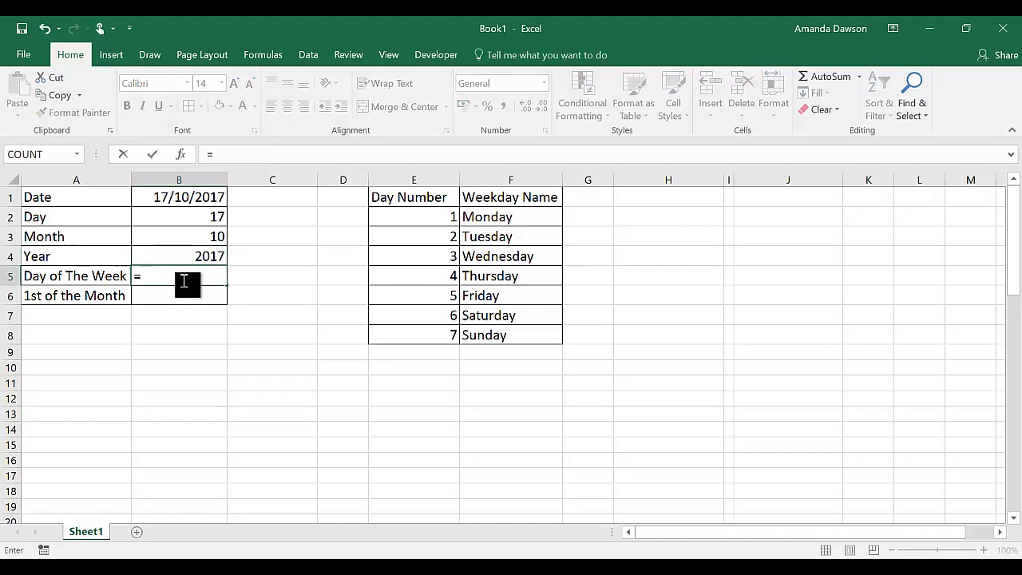
type("wee")
key("Tab")
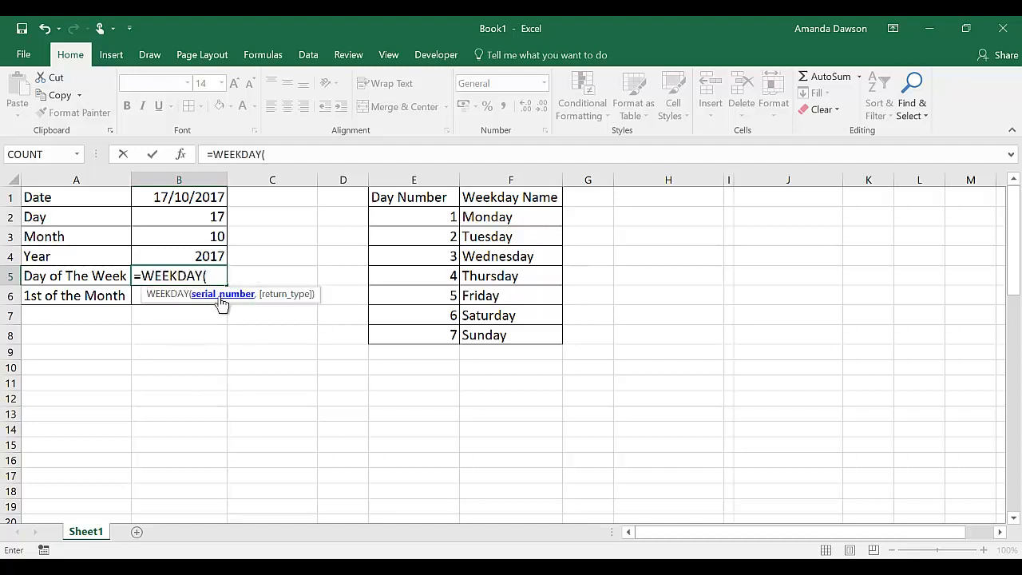
left_click(185, 197)
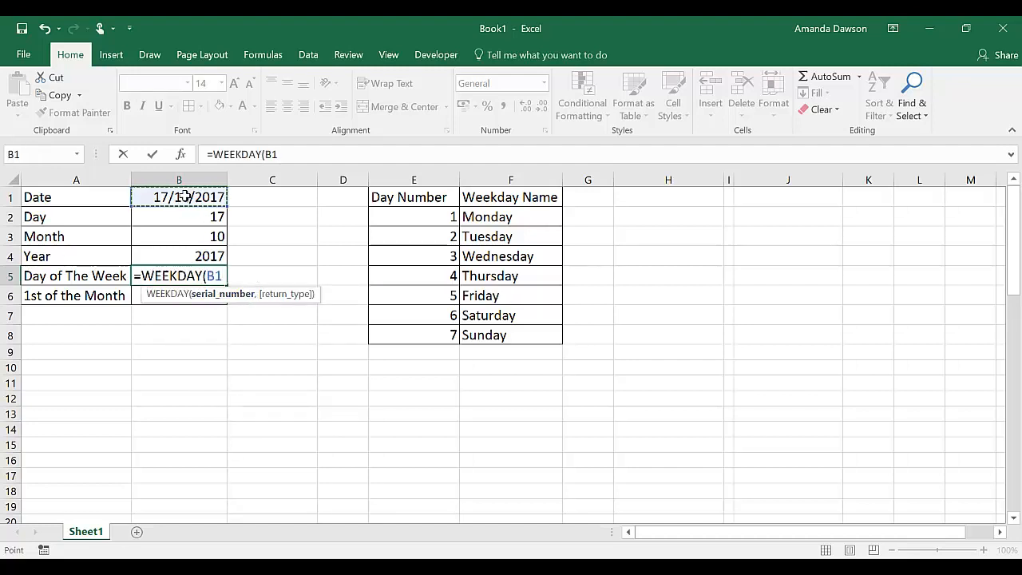
type(",")
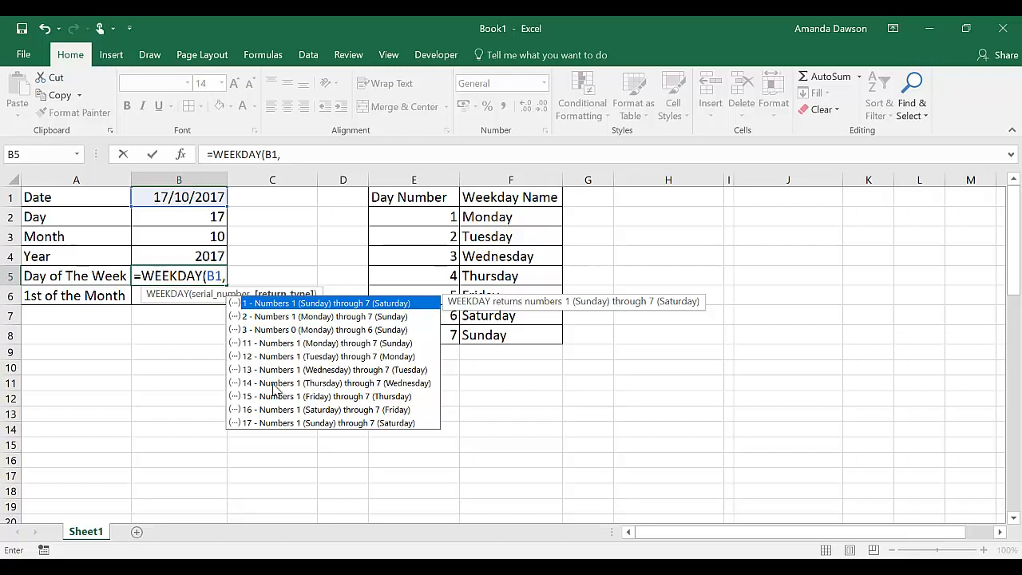
double_click(271, 318)
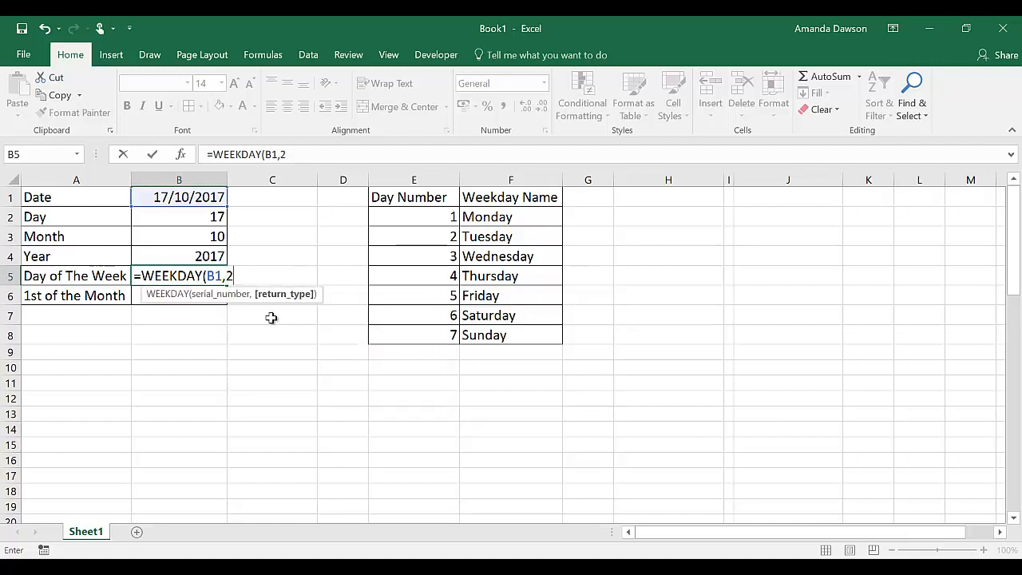
key("Return")
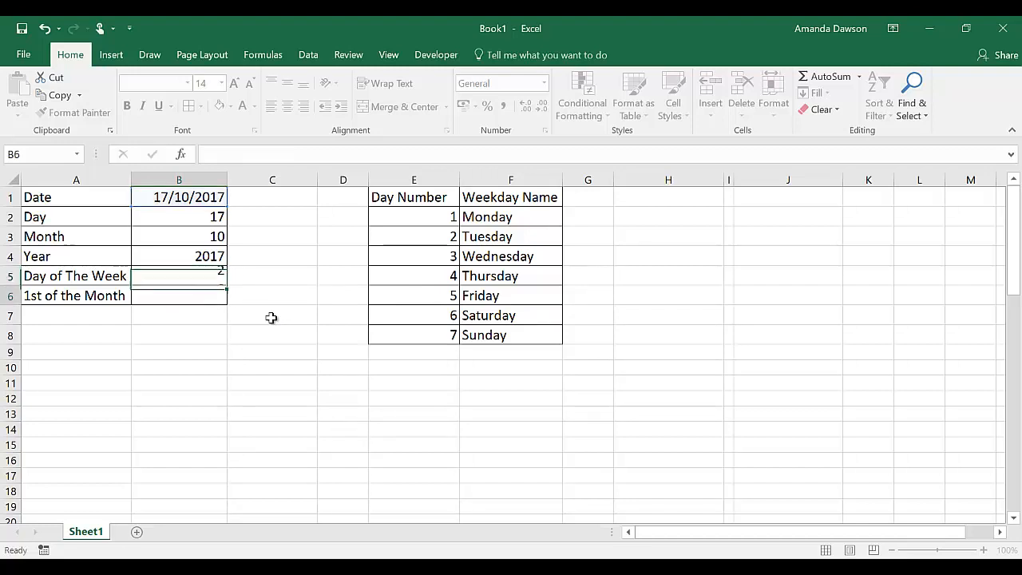
Step: Convert the weekday number in B5 to its name by wrapping the formula as =VLOOKUP(WEEKDAY(B1,2),E2:F8,2,0)
left_click(187, 274)
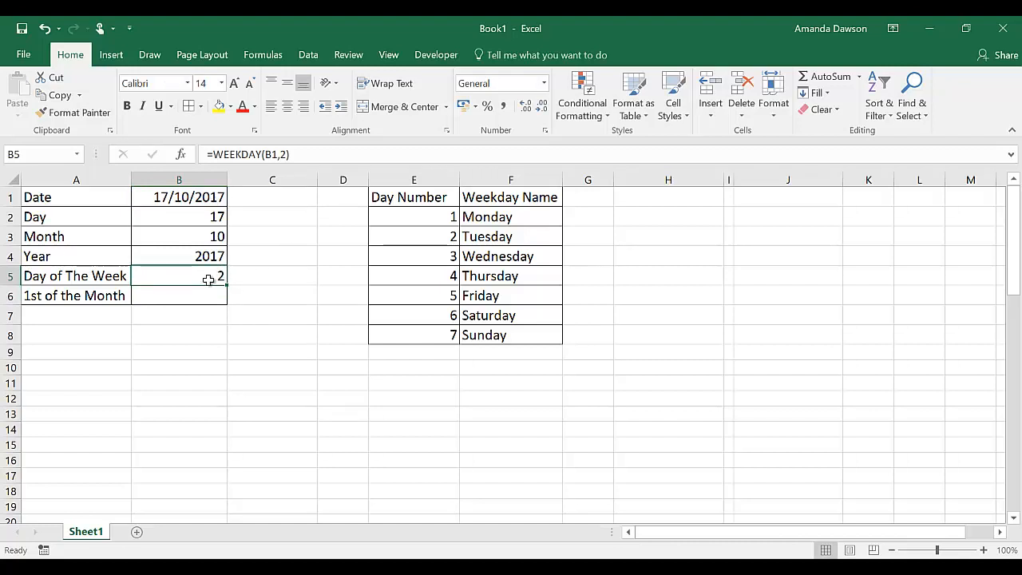
key("alt+Tab")
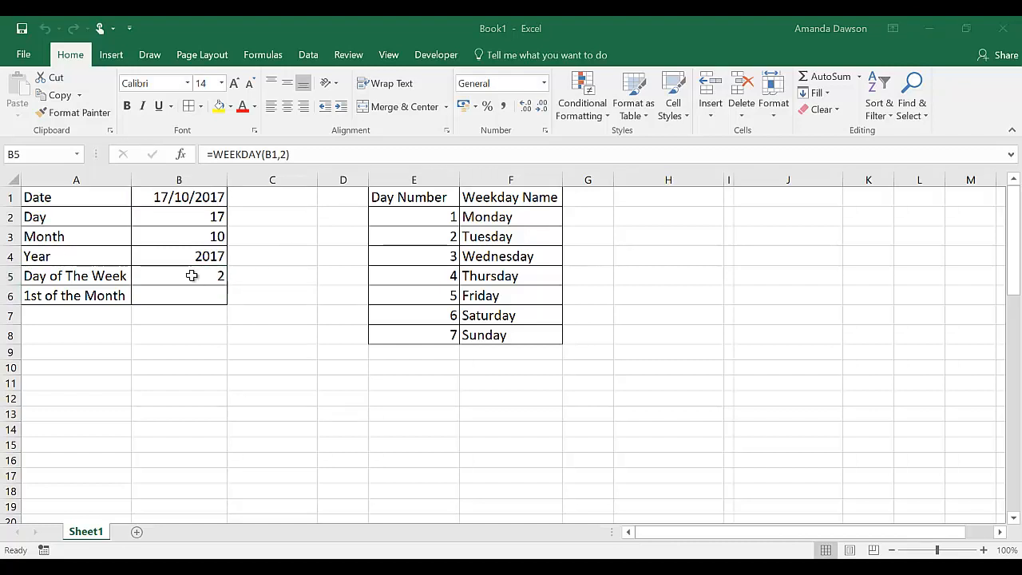
left_click(191, 275)
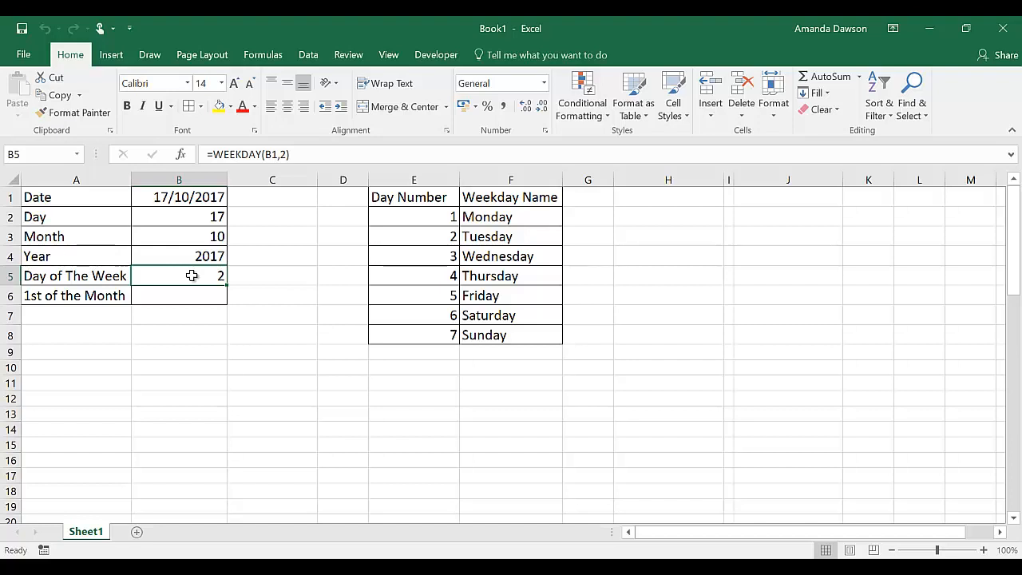
left_click(214, 153)
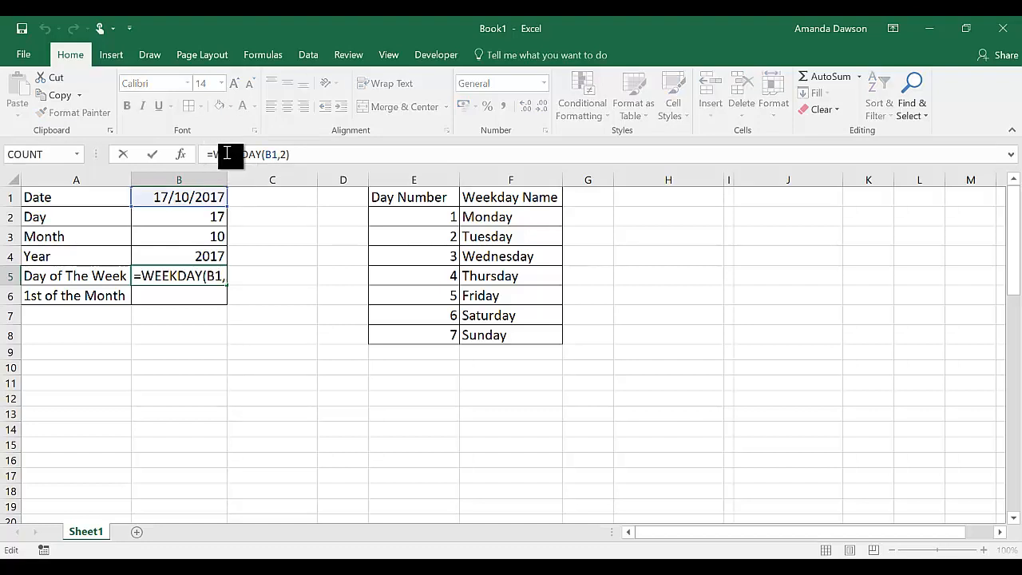
type("vloo")
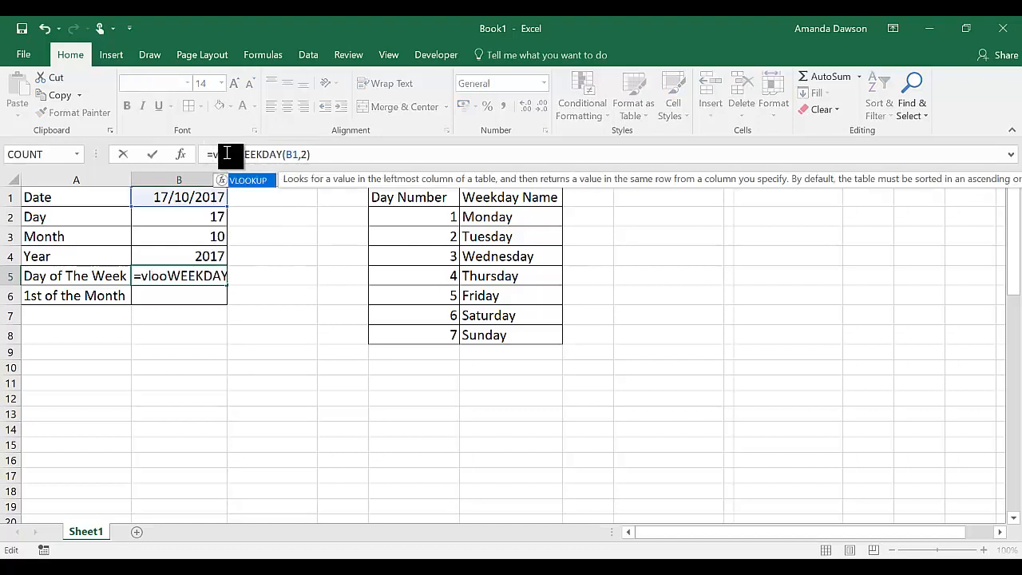
key("Tab")
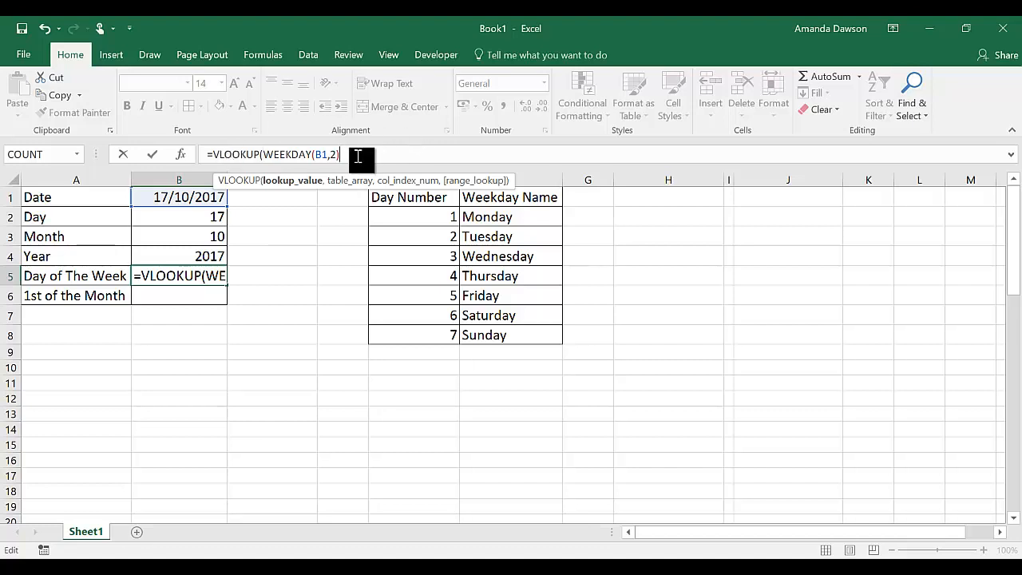
type(",")
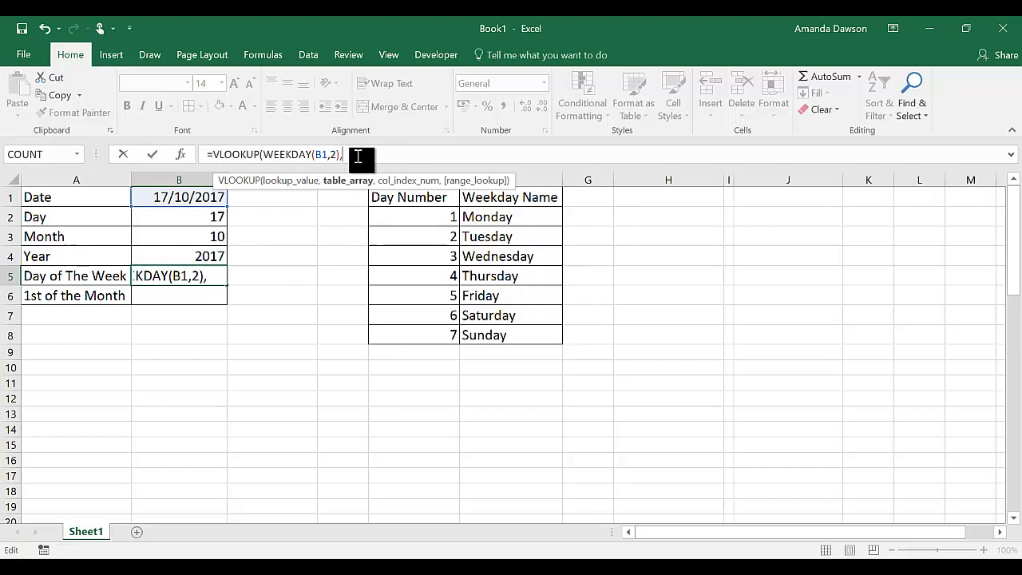
left_click_drag(453, 223, 498, 339)
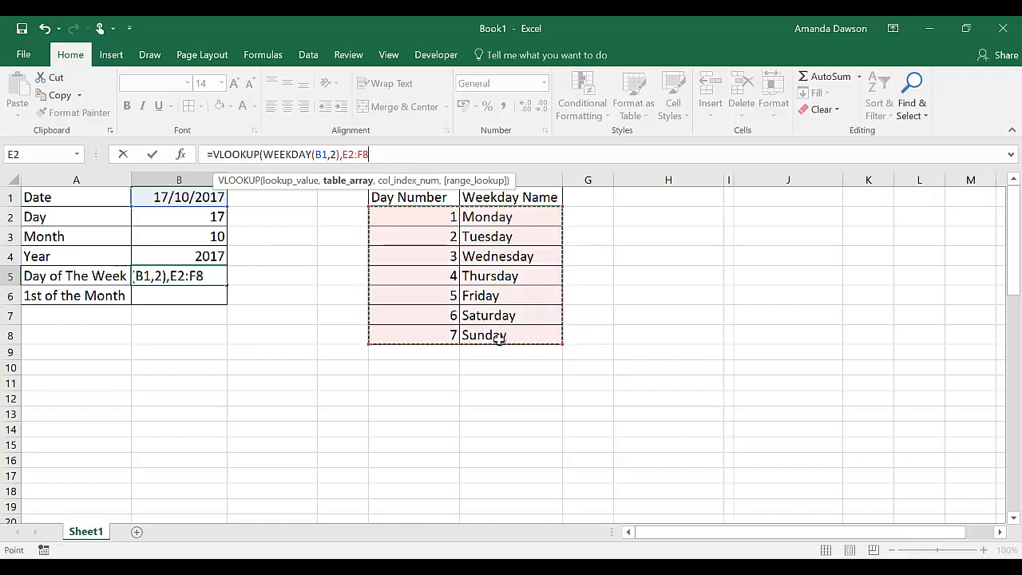
type(",2")
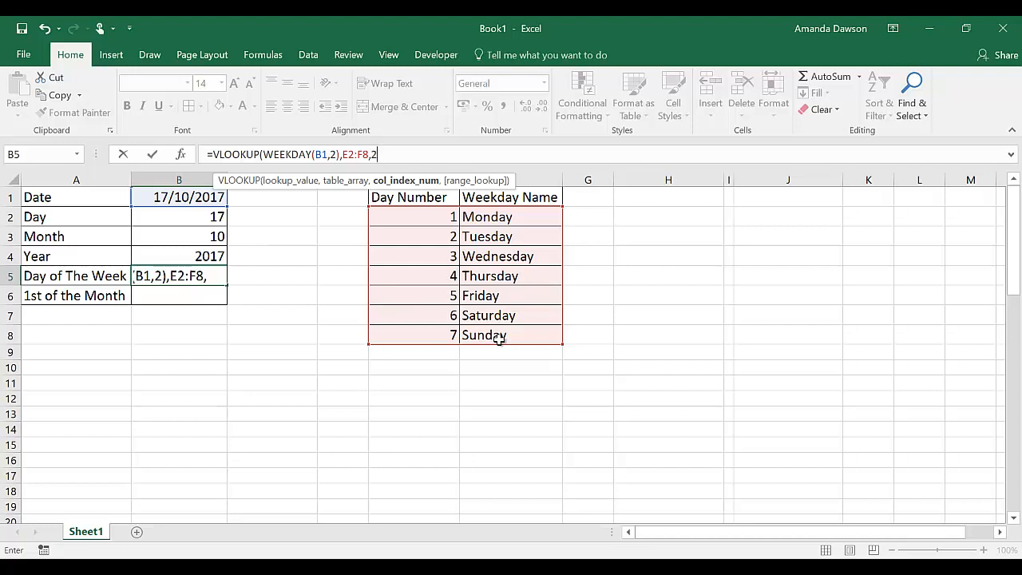
type(",")
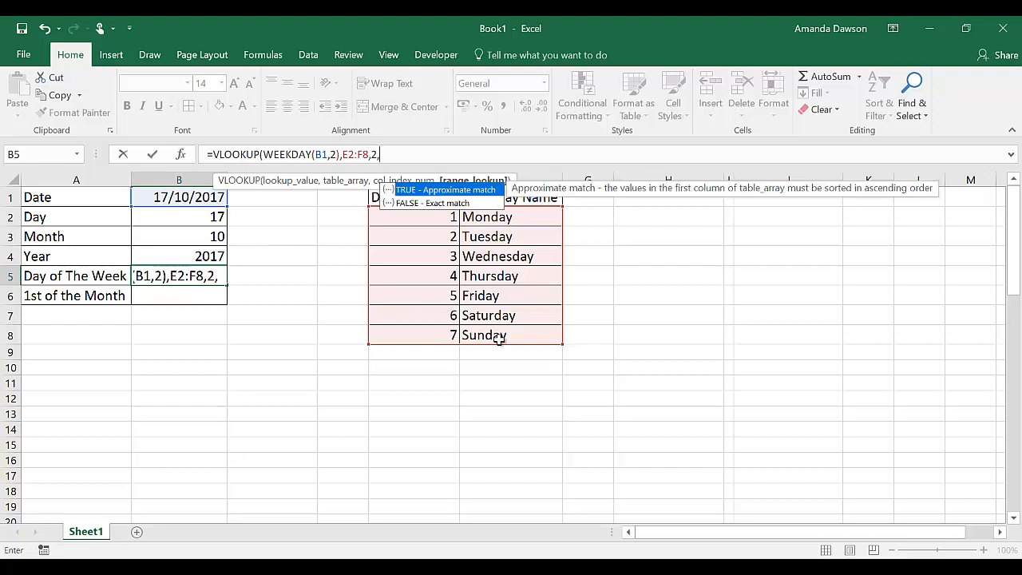
type("0)")
key("Return")
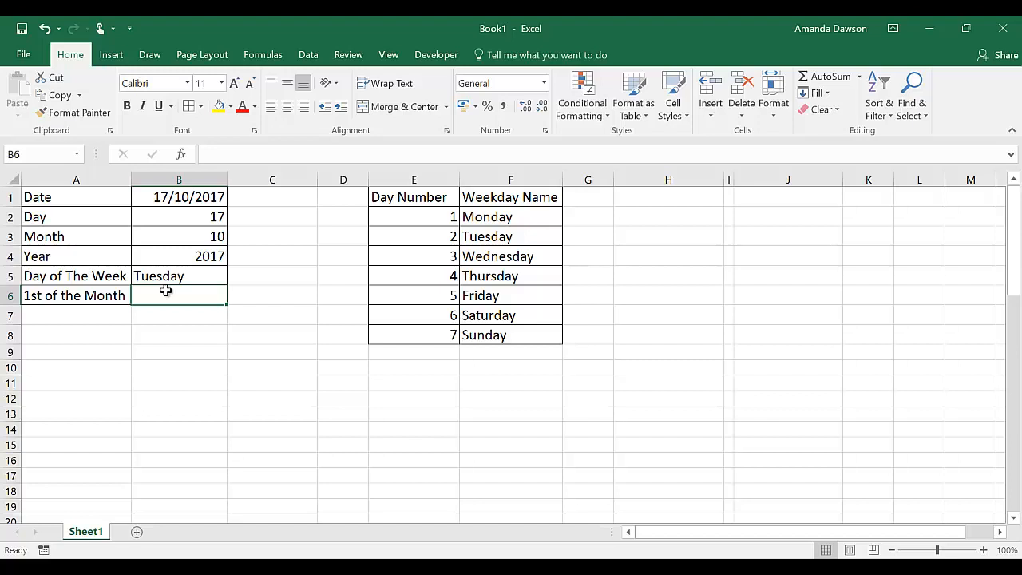
Step: Build the first-of-the-month date as text in B6 with =CONCAT("1","/",B3,"/",B4)
type("=con")
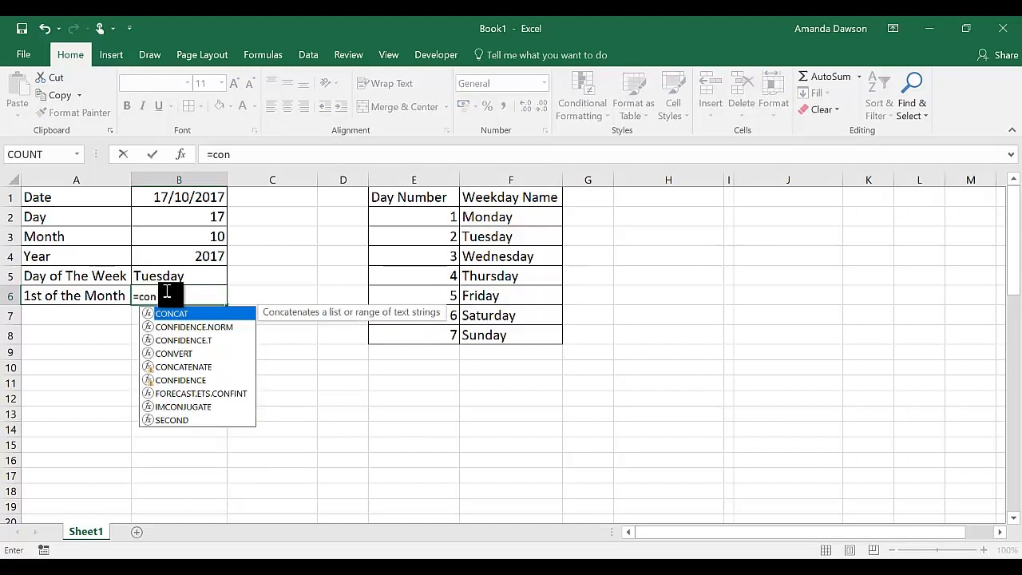
key("Tab")
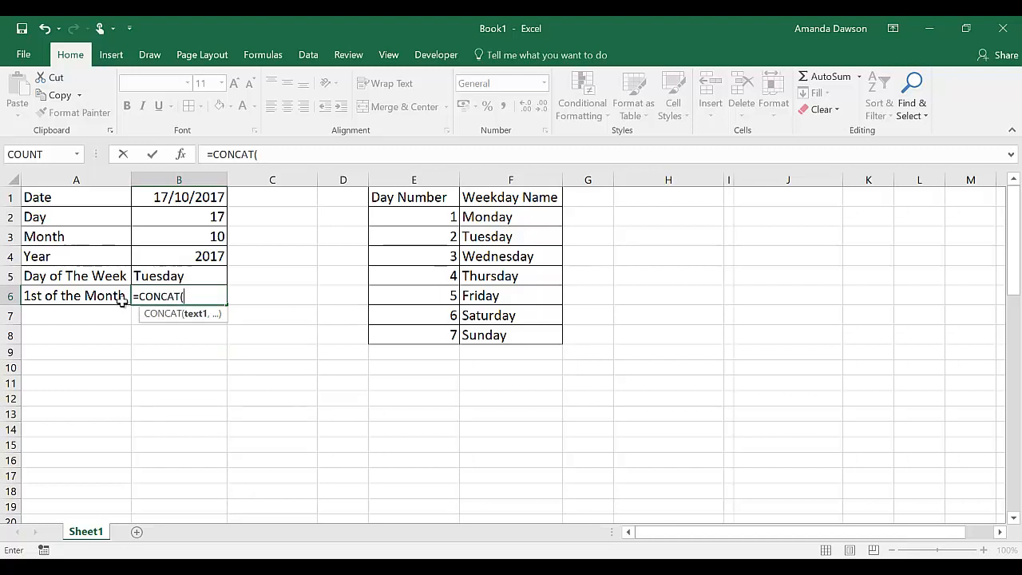
type("\"1\",")
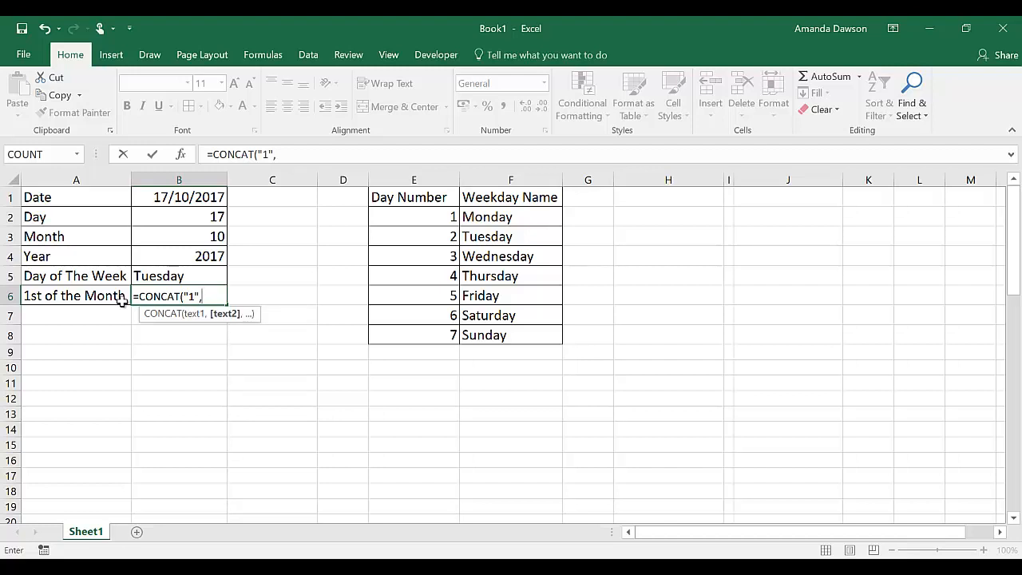
type("\"/\",")
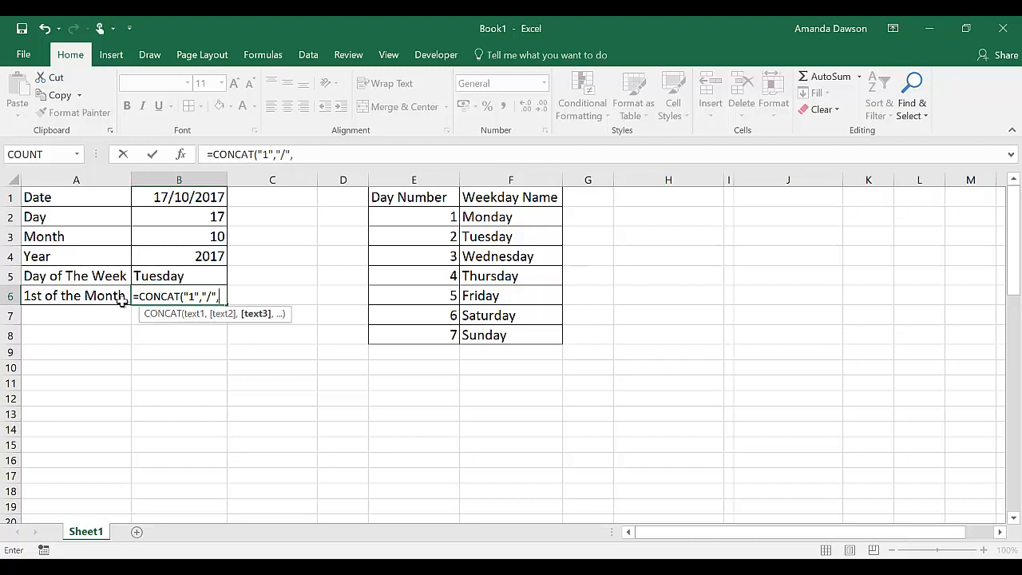
left_click(158, 233)
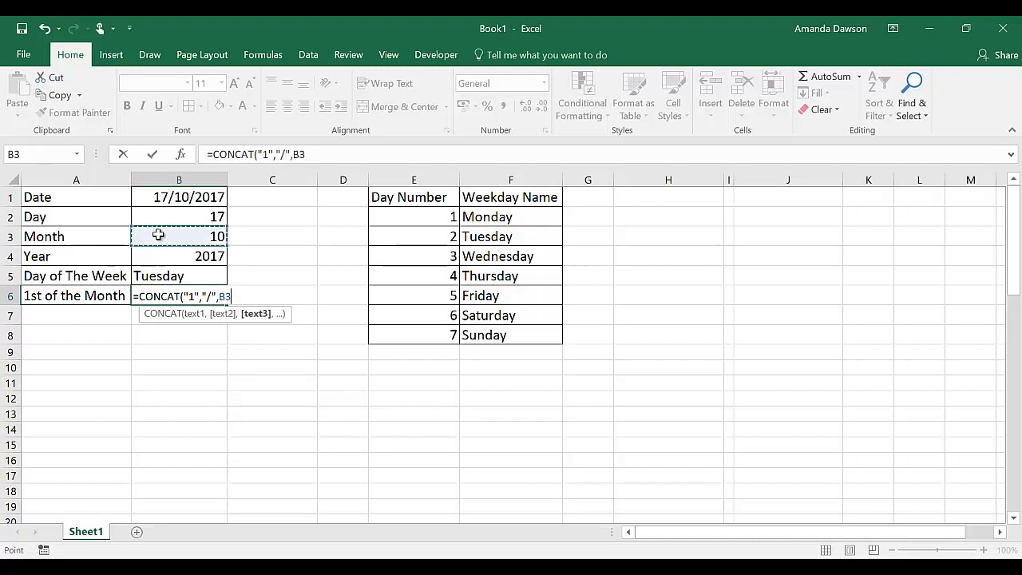
type(",")
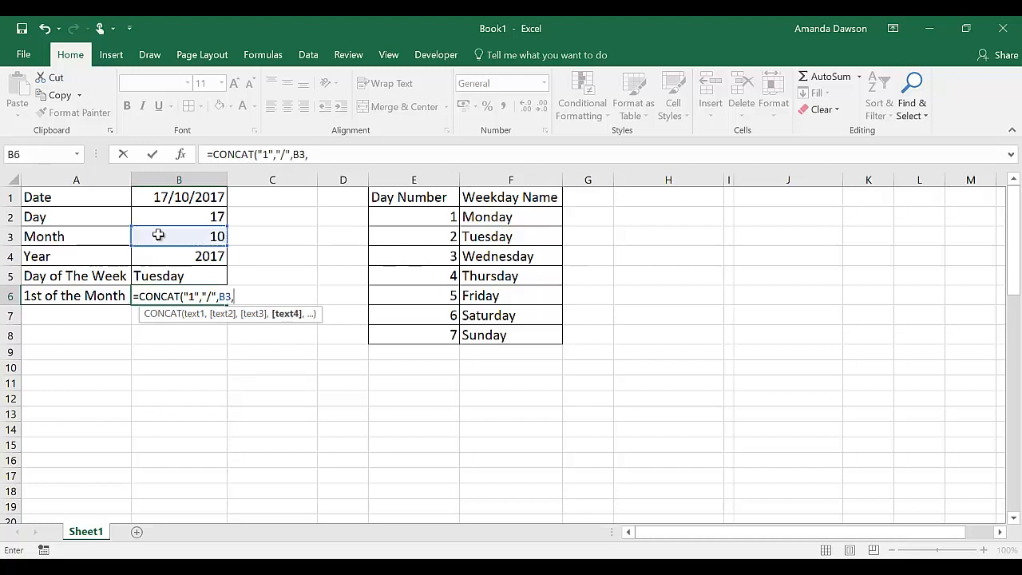
type("\"/\",")
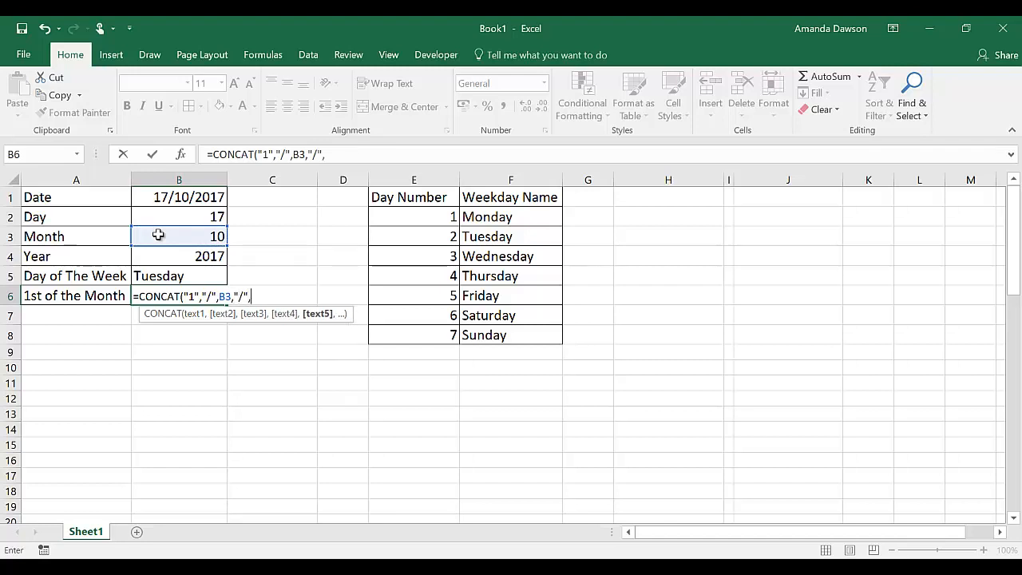
left_click(175, 258)
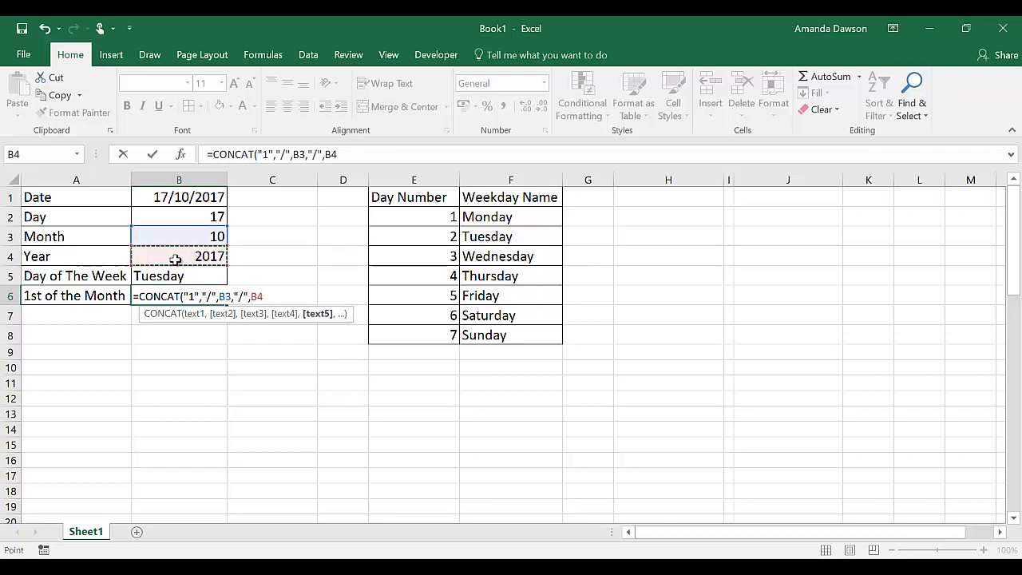
type(")")
key("Return")
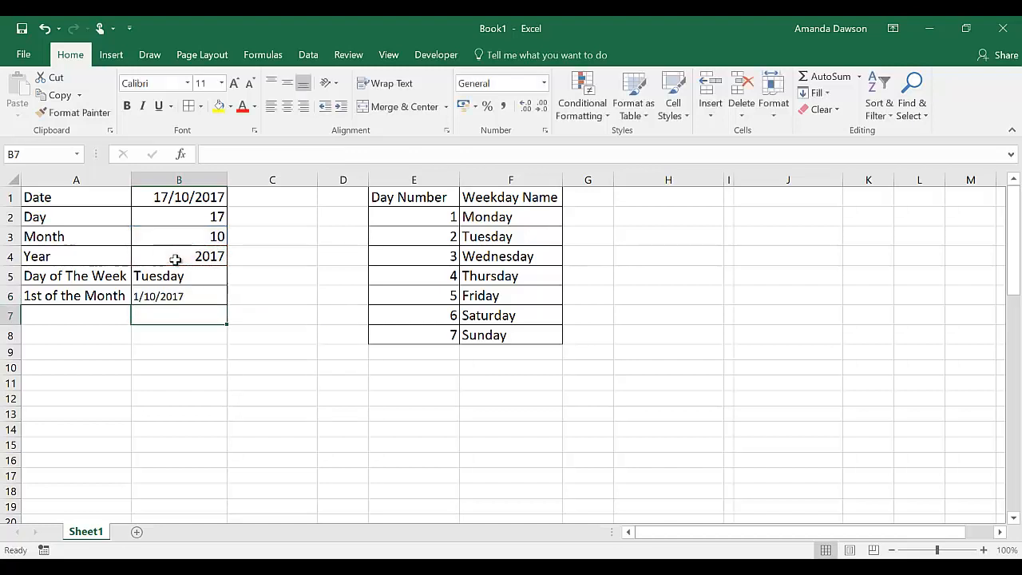
Step: Convert the text date in B6 to a date serial by wrapping the formula as =DATEVALUE(CONCAT("1","/",B3,"/",B4))
left_click(203, 295)
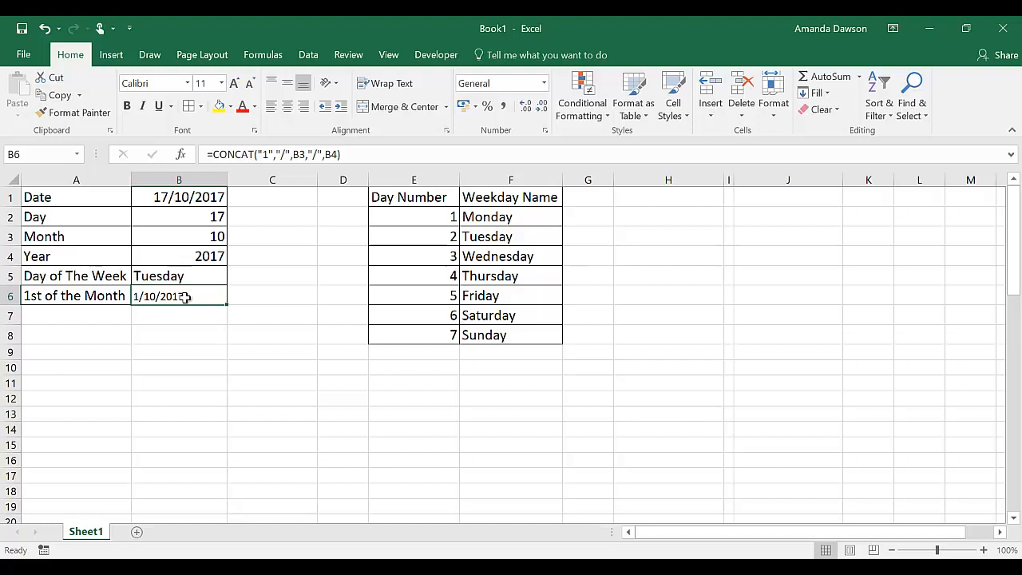
left_click(214, 152)
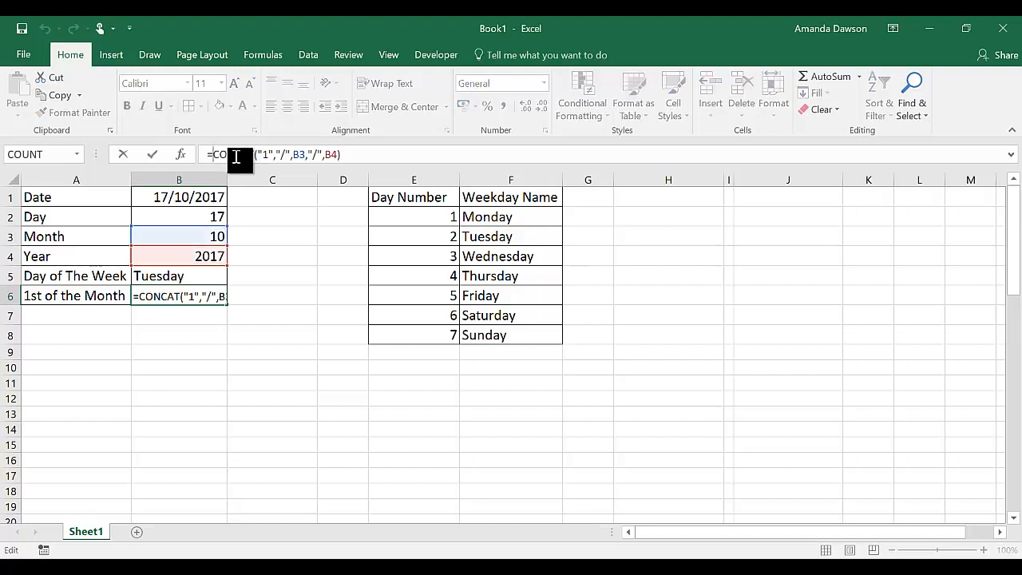
type("cat")
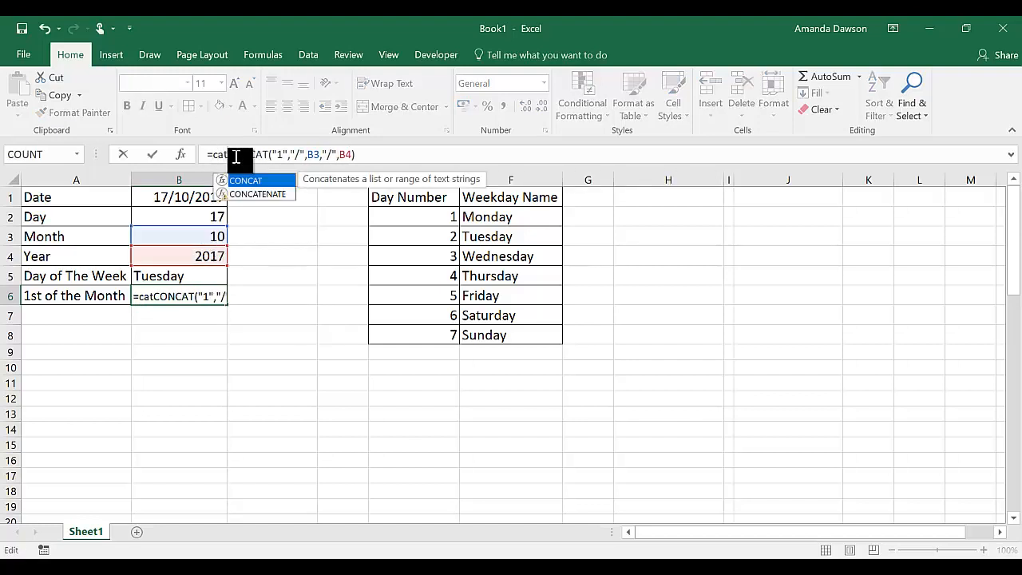
key("BackSpace")
key("BackSpace")
key("BackSpace")
type("date")
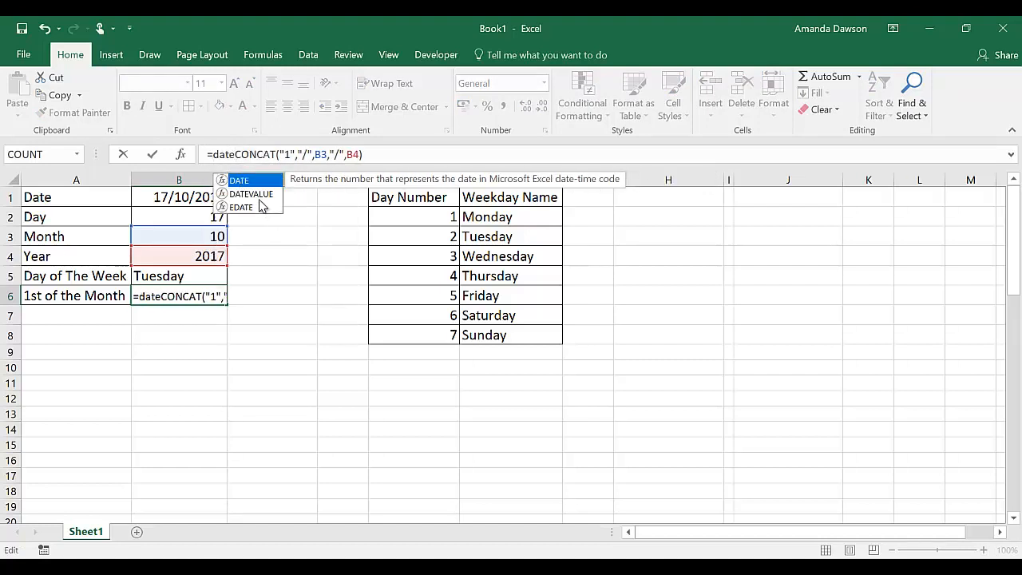
double_click(258, 196)
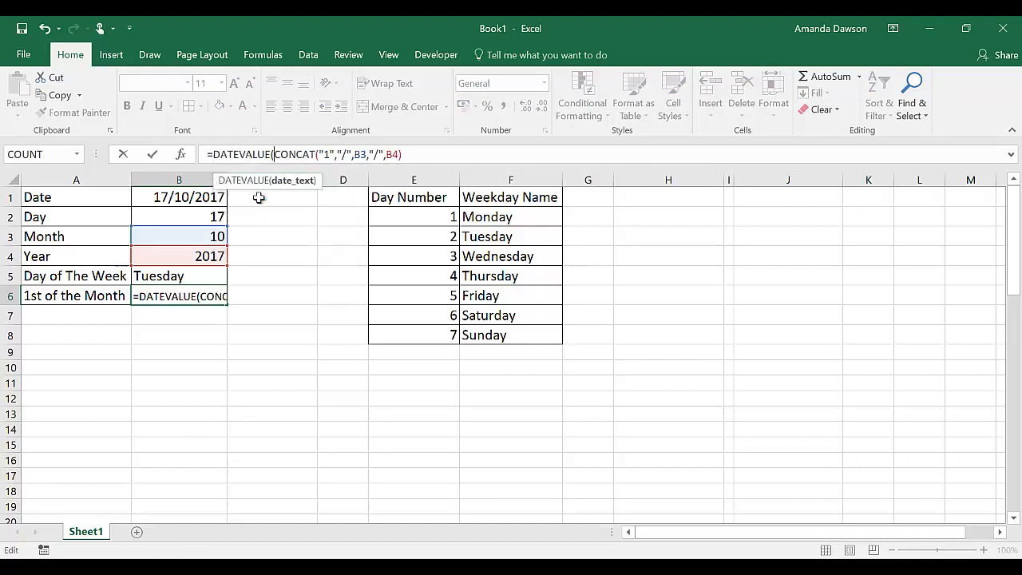
left_click(435, 156)
type(")")
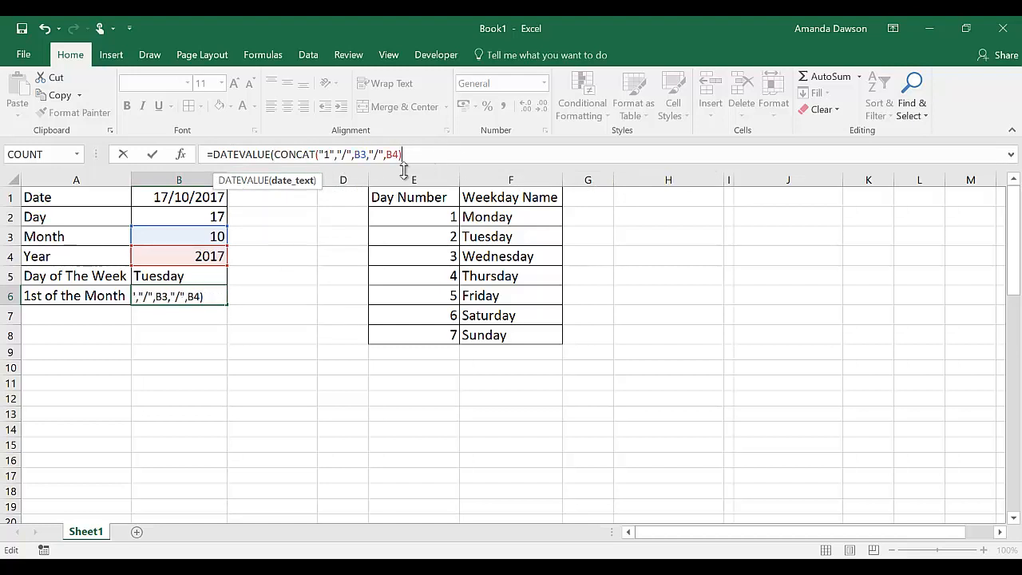
type(")")
key("Return")
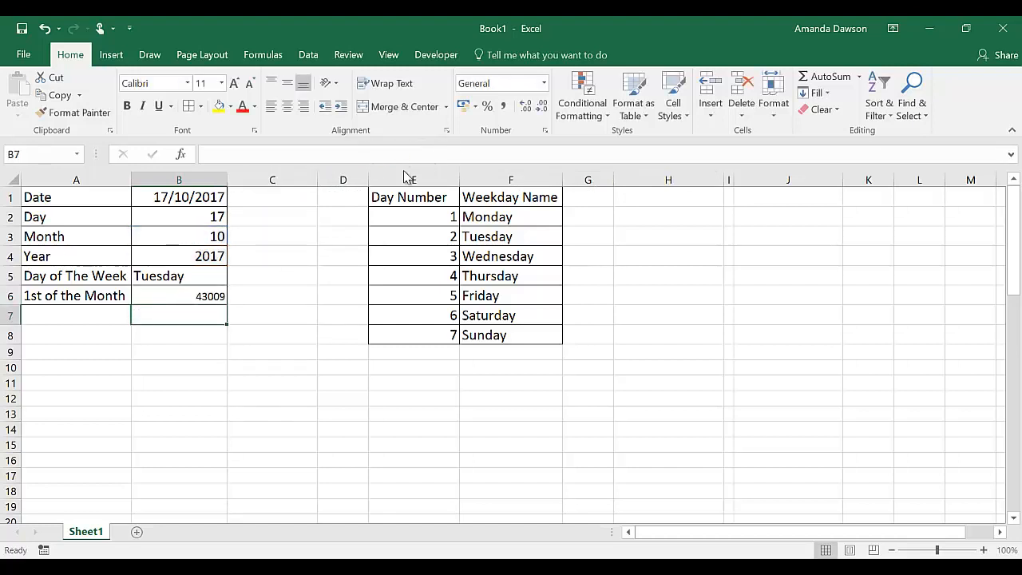
Step: Format the first-of-the-month value in B6 as a short date
left_click(188, 293)
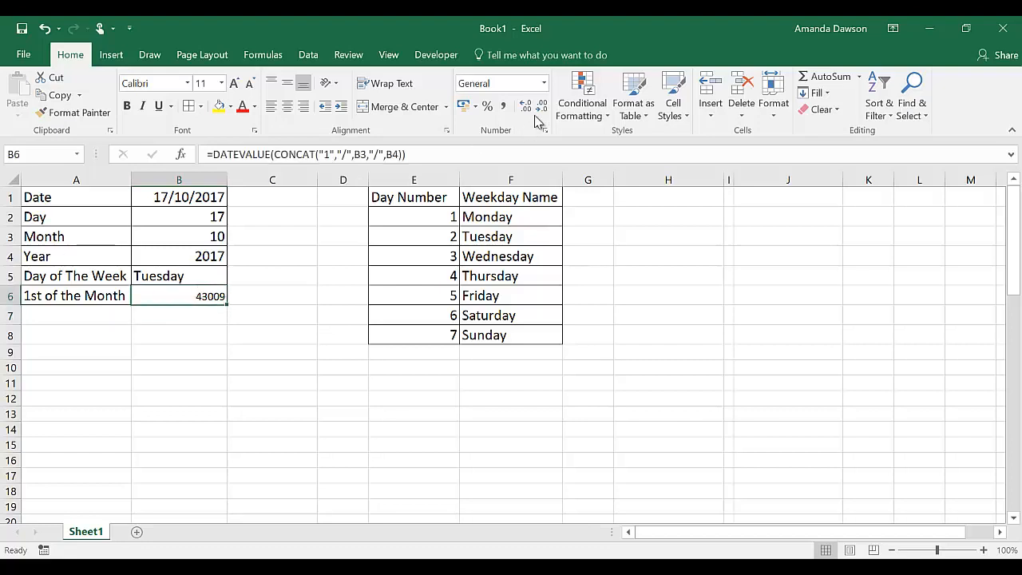
left_click(544, 83)
left_click(540, 248)
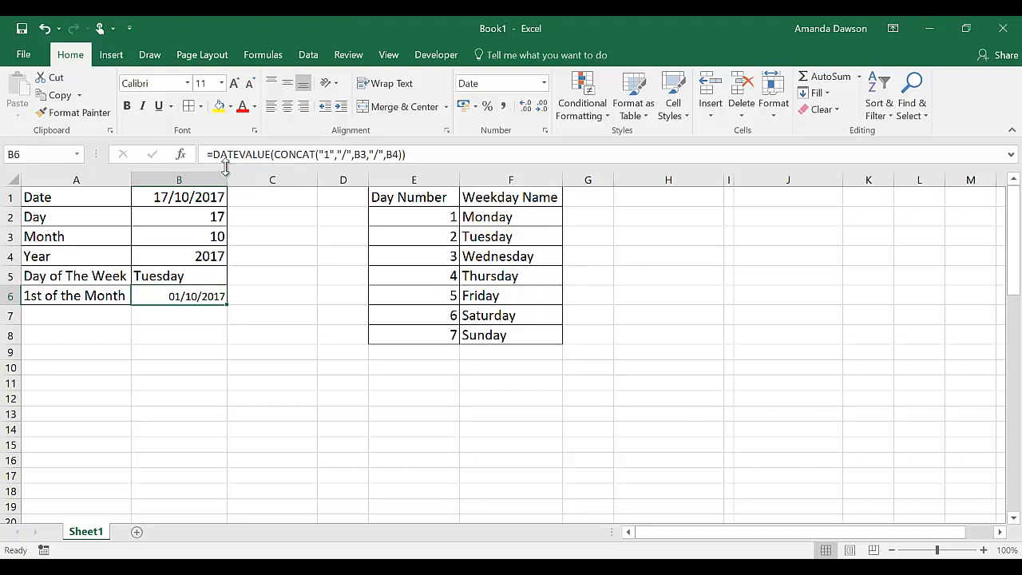
Step: Replace the formula in B6 with =EOMONTH(B1,-1)+1 to calculate the first of the month from the date in B1
left_click_drag(423, 154, 210, 153)
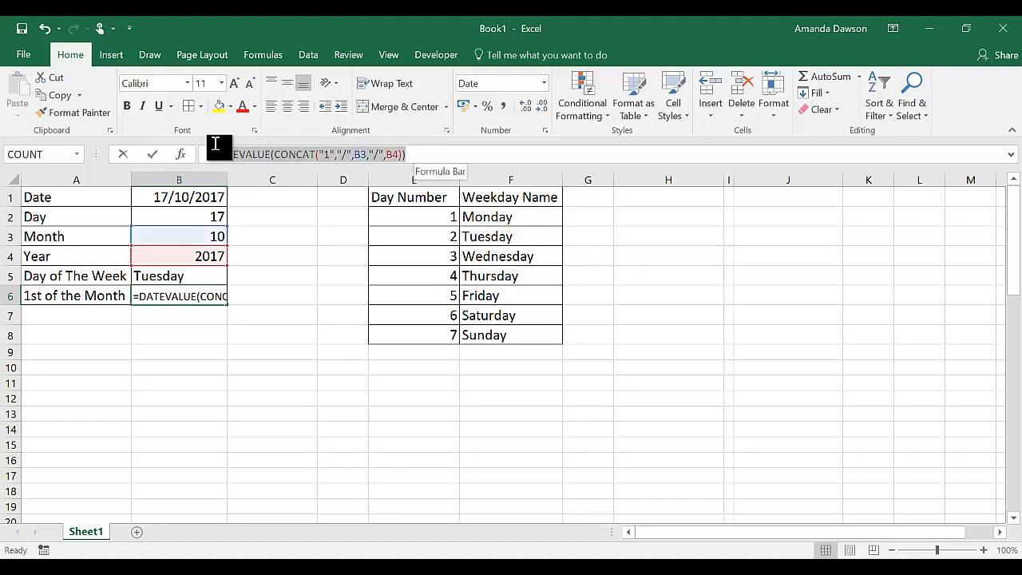
key("BackSpace")
type("eom")
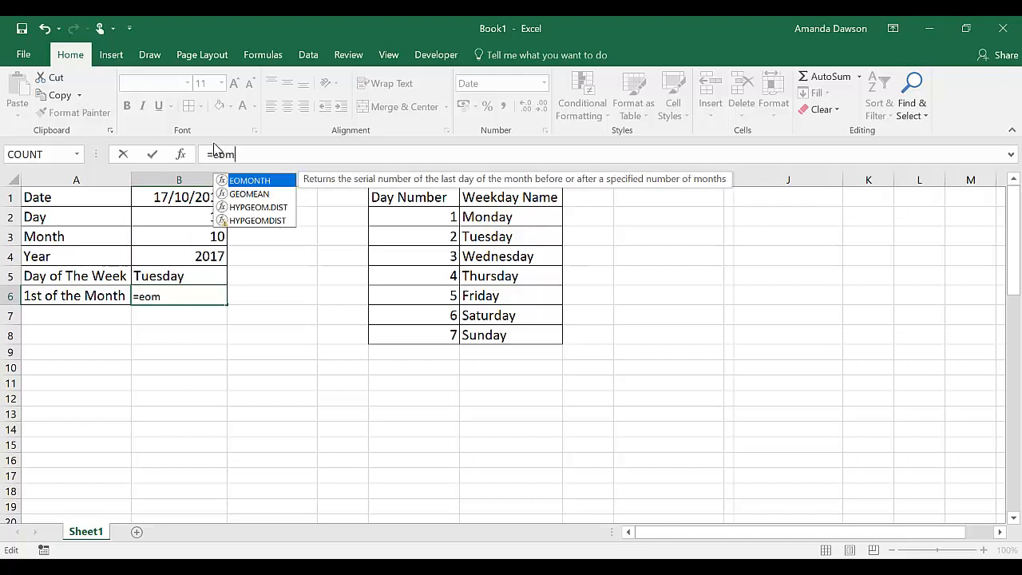
key("Tab")
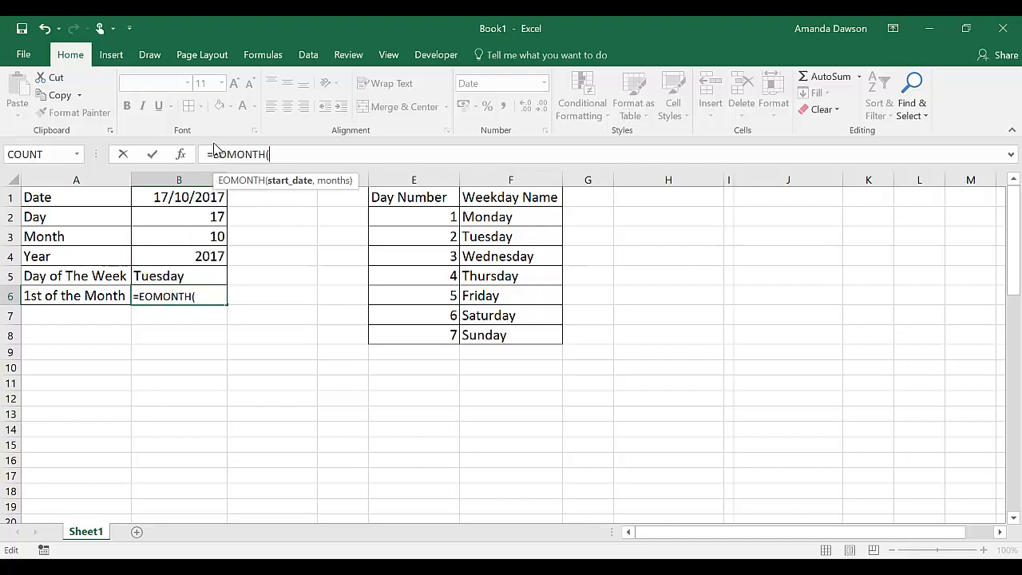
left_click(175, 197)
type(",-1")
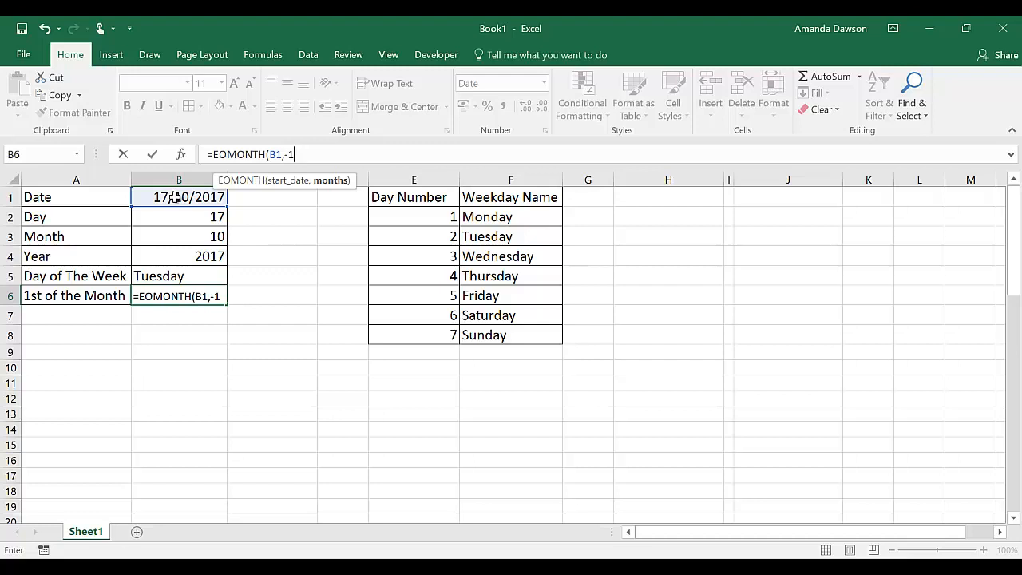
type(")")
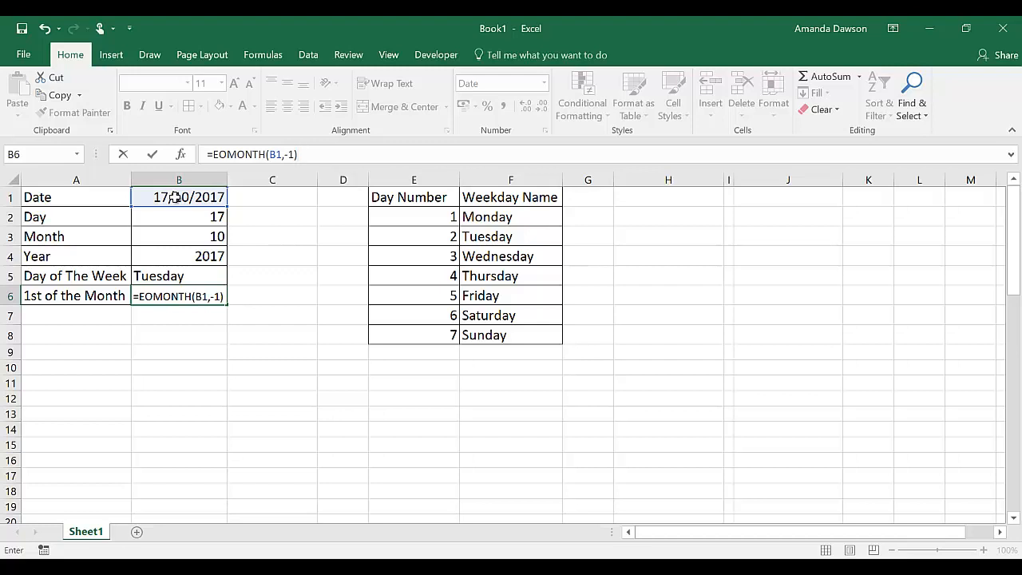
type("+1")
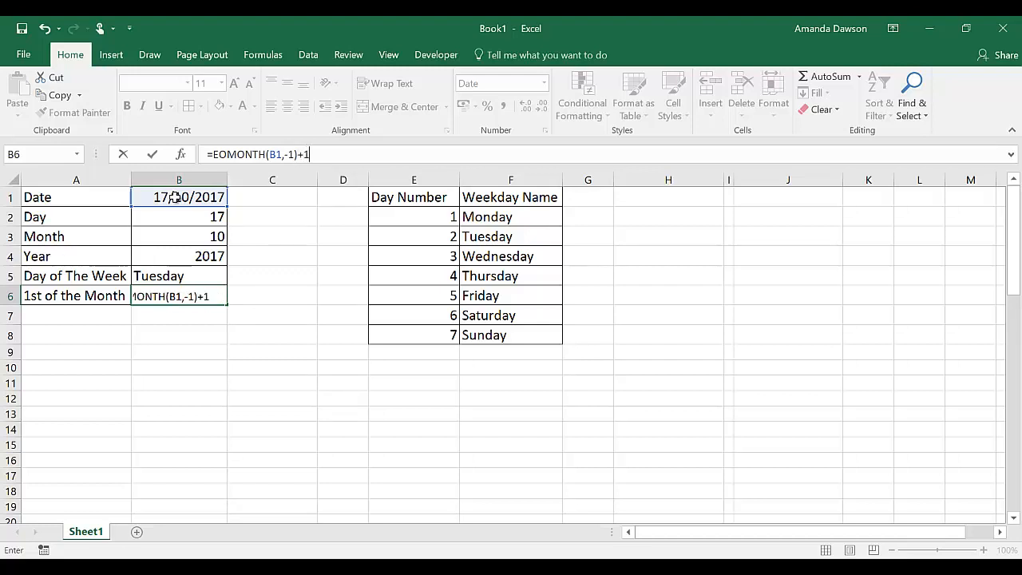
key("Return")
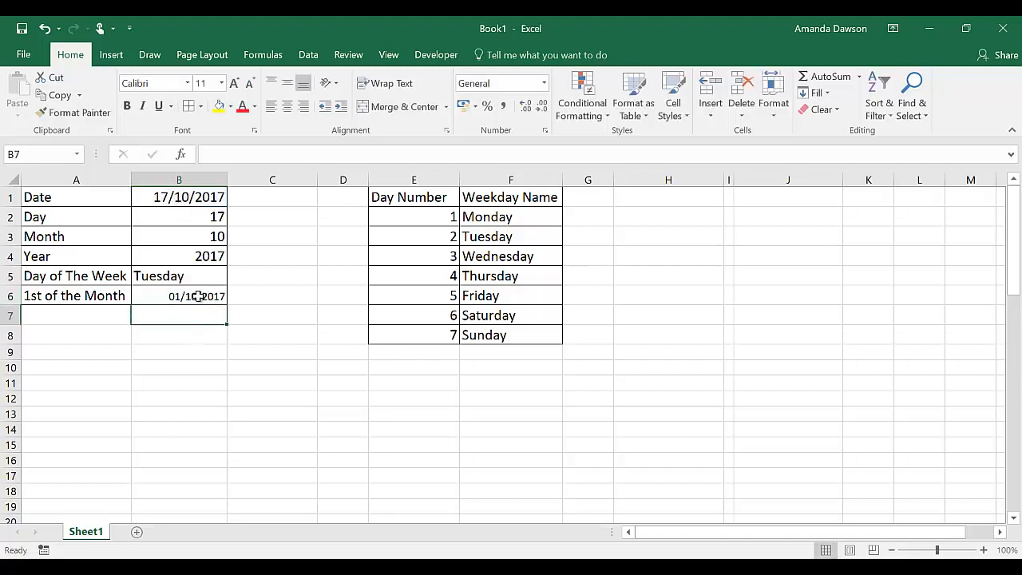
left_click(198, 296)
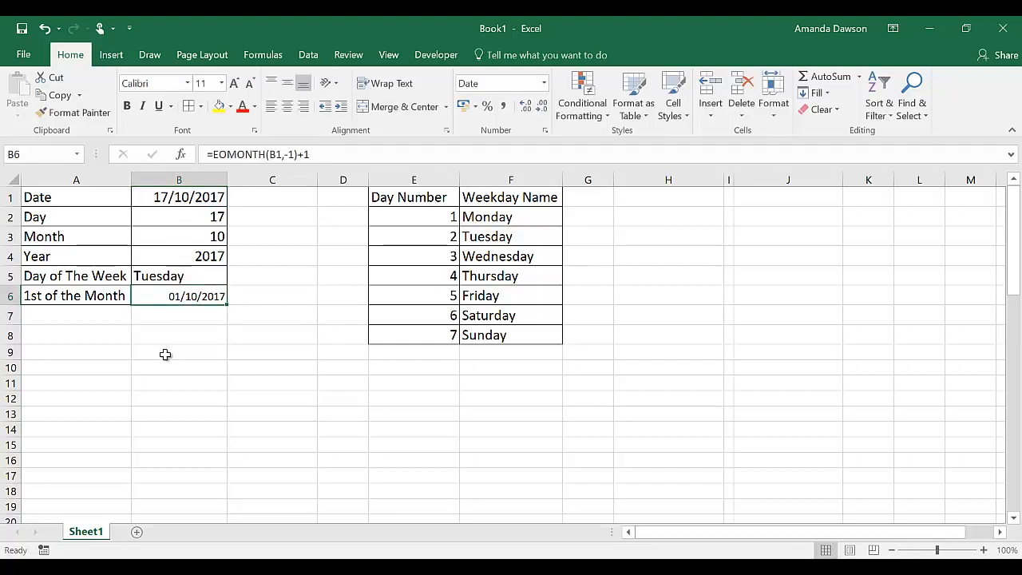